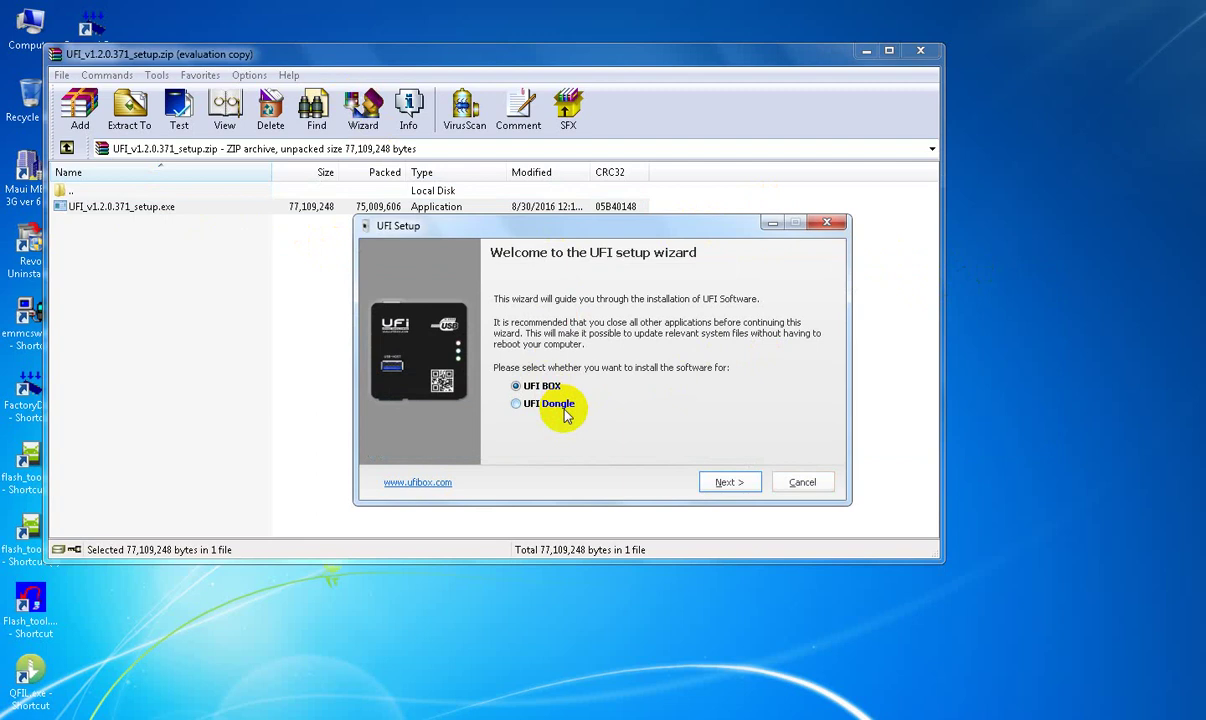
- Choose UFI BOX as the software version and proceed to the install location and driver options, keeping C:\UFI
click(866, 52)
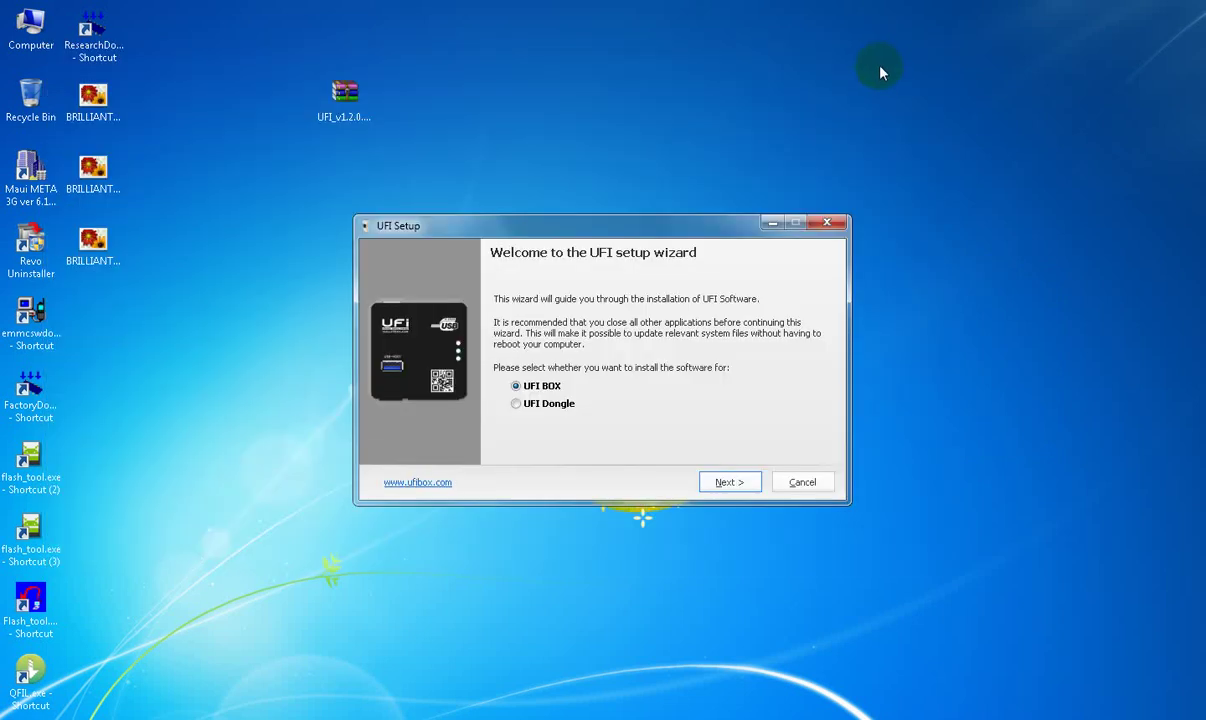
click(758, 484)
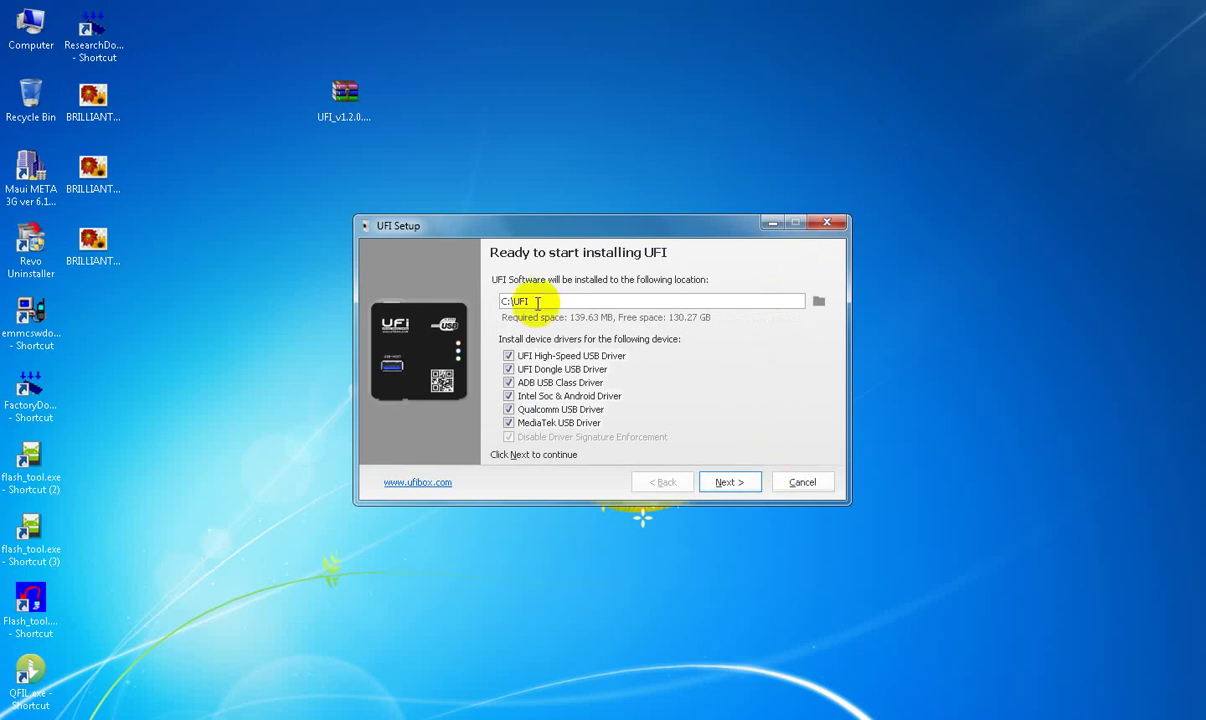
drag(538, 303, 504, 306)
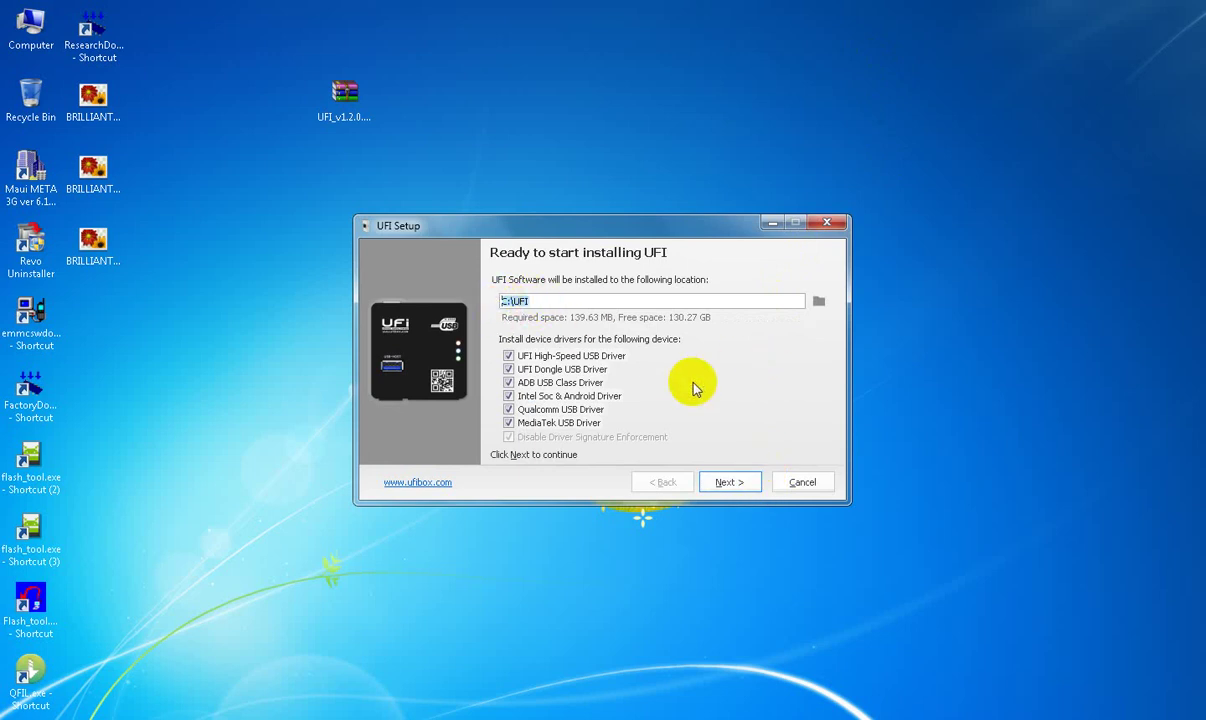
- Open Local Disk (C:) in a file window and arrange it beside the UFI Setup window, enlarged to list more files
double_click(31, 30)
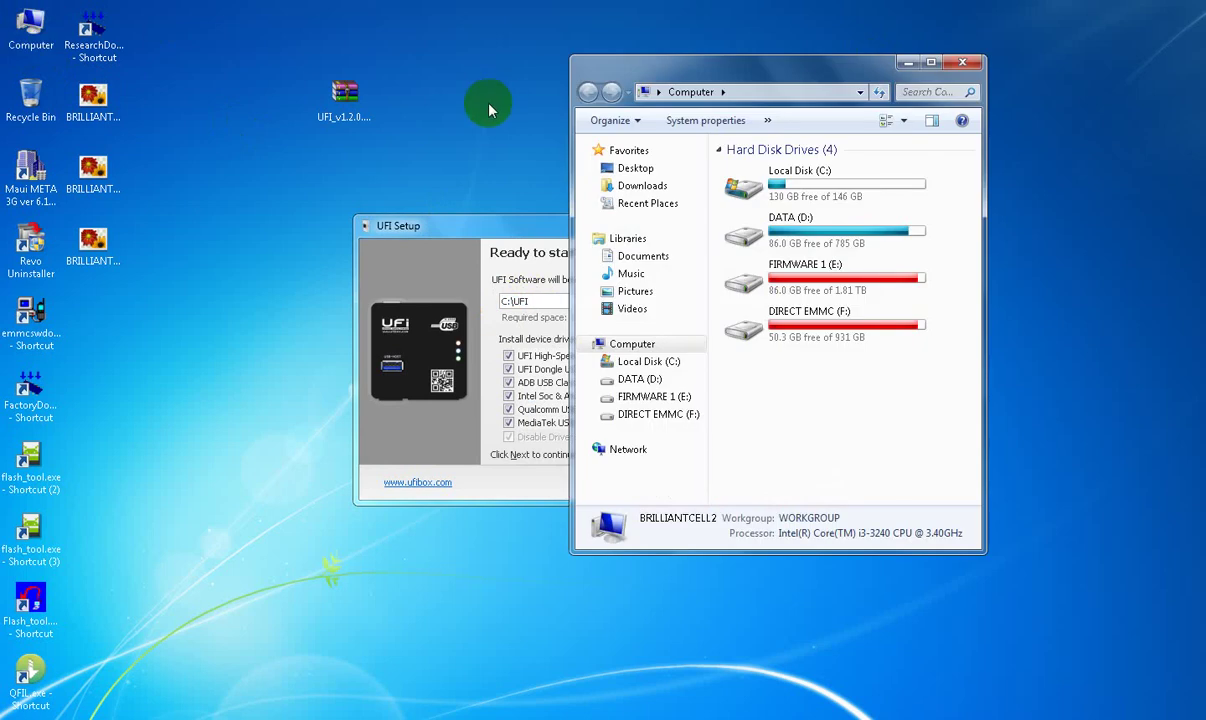
drag(732, 73, 180, 26)
click(193, 140)
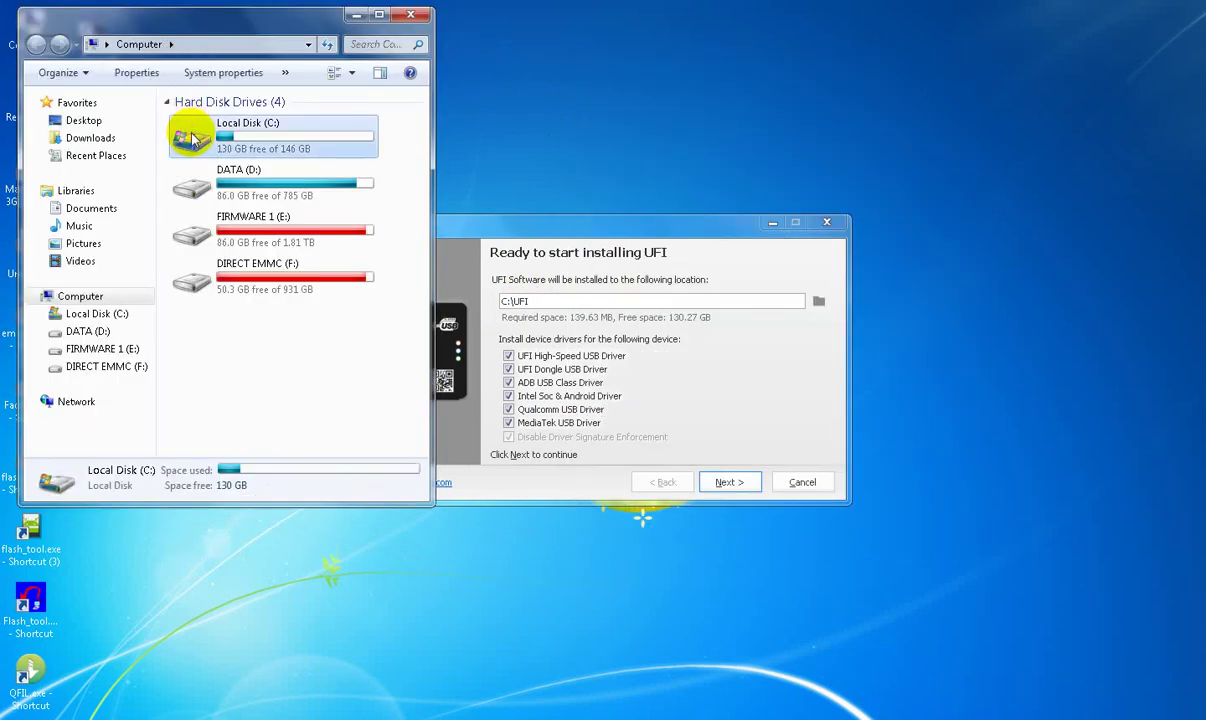
click(90, 313)
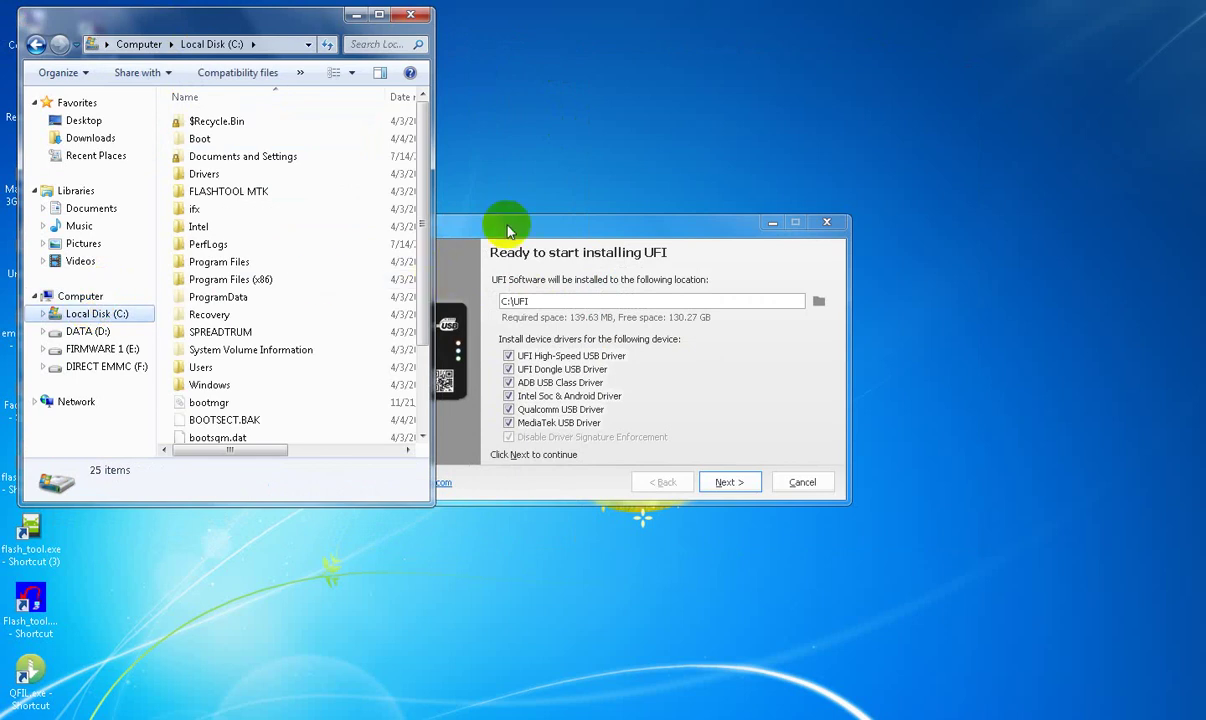
drag(508, 231, 760, 90)
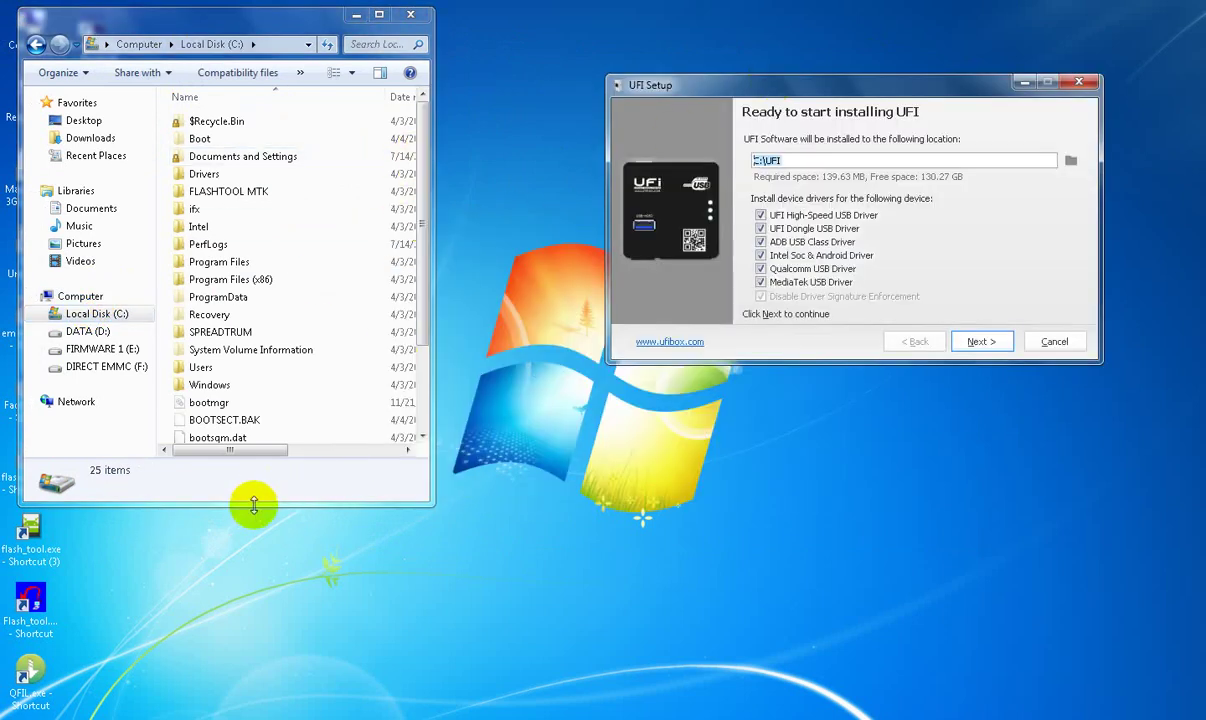
drag(254, 507, 224, 660)
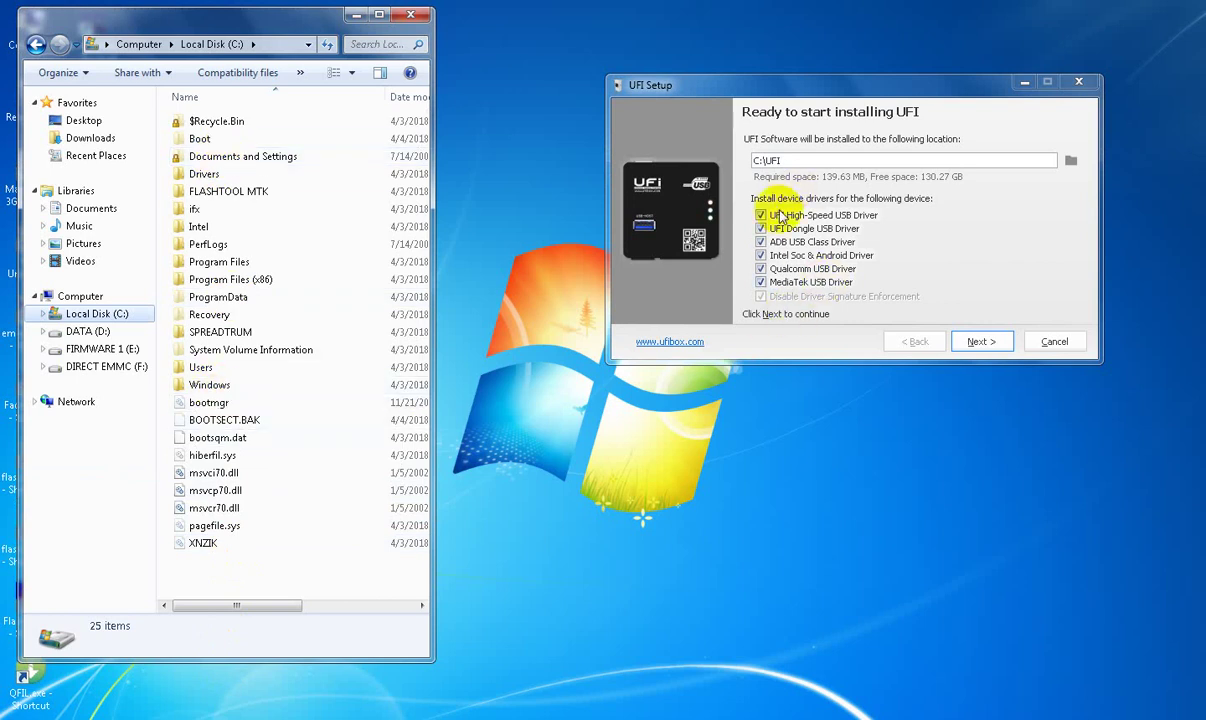
- Start installing UFI to C:\UFI with all selected drivers, and install the UFI High-Speed driver with zegobit always trusted
click(982, 341)
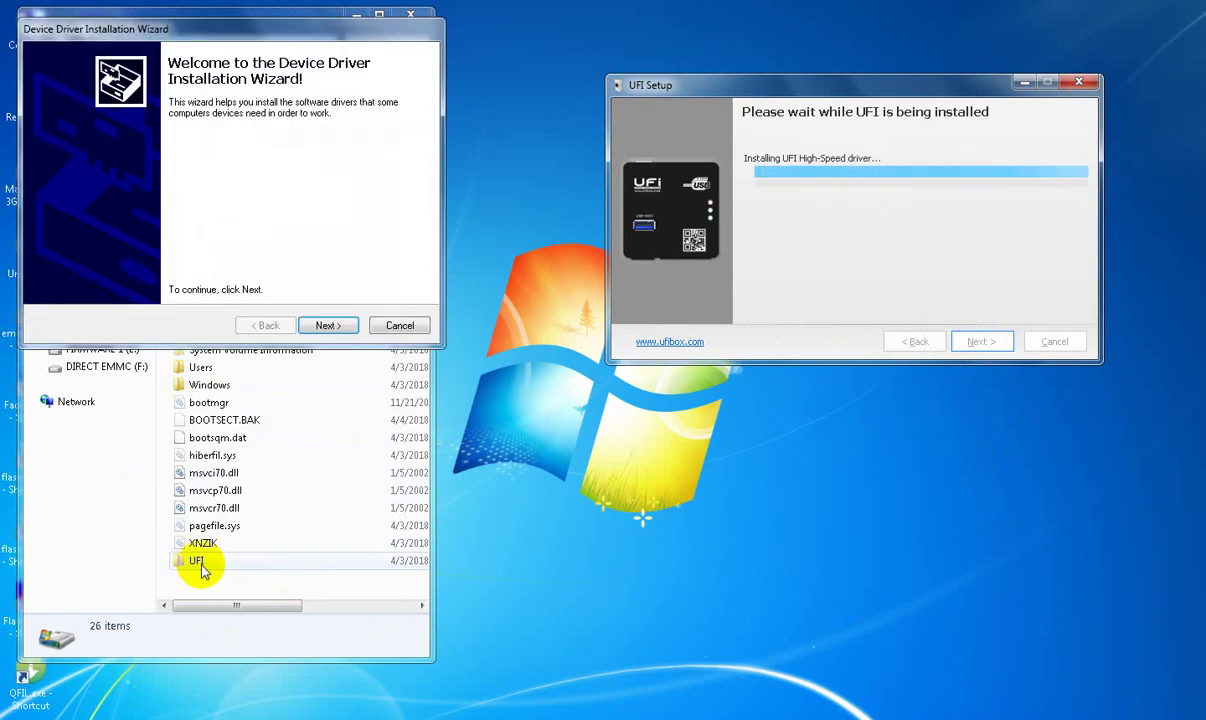
click(329, 326)
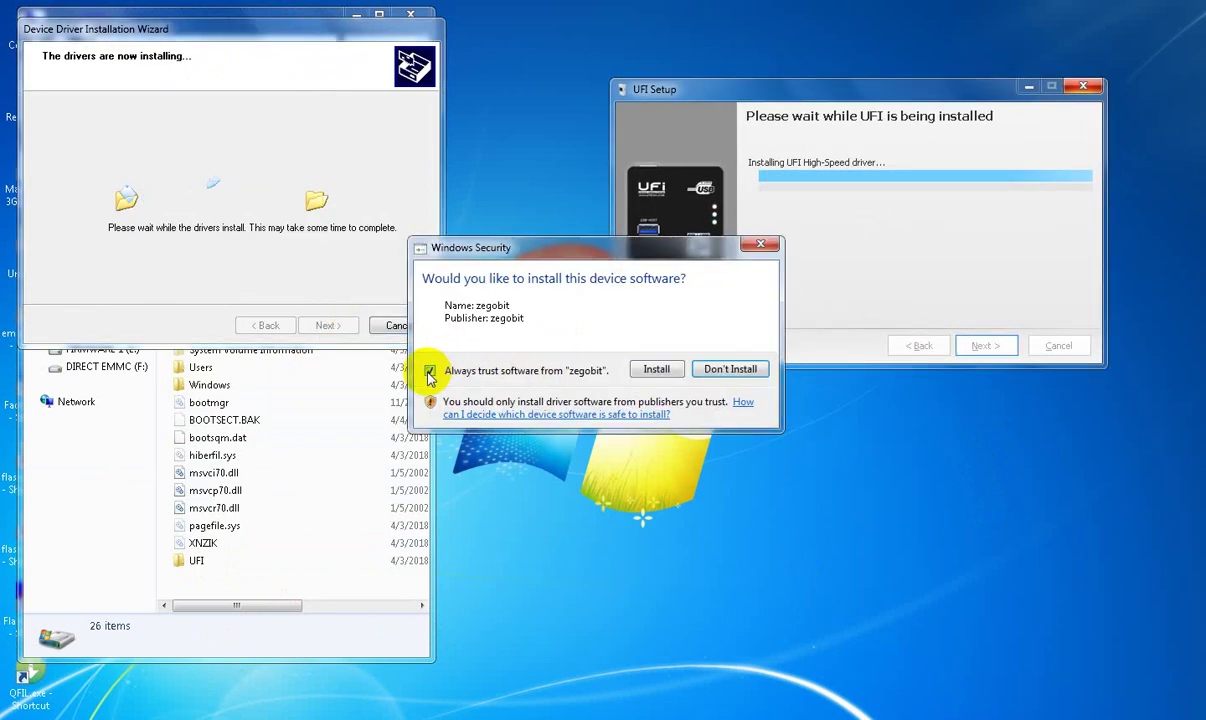
click(660, 369)
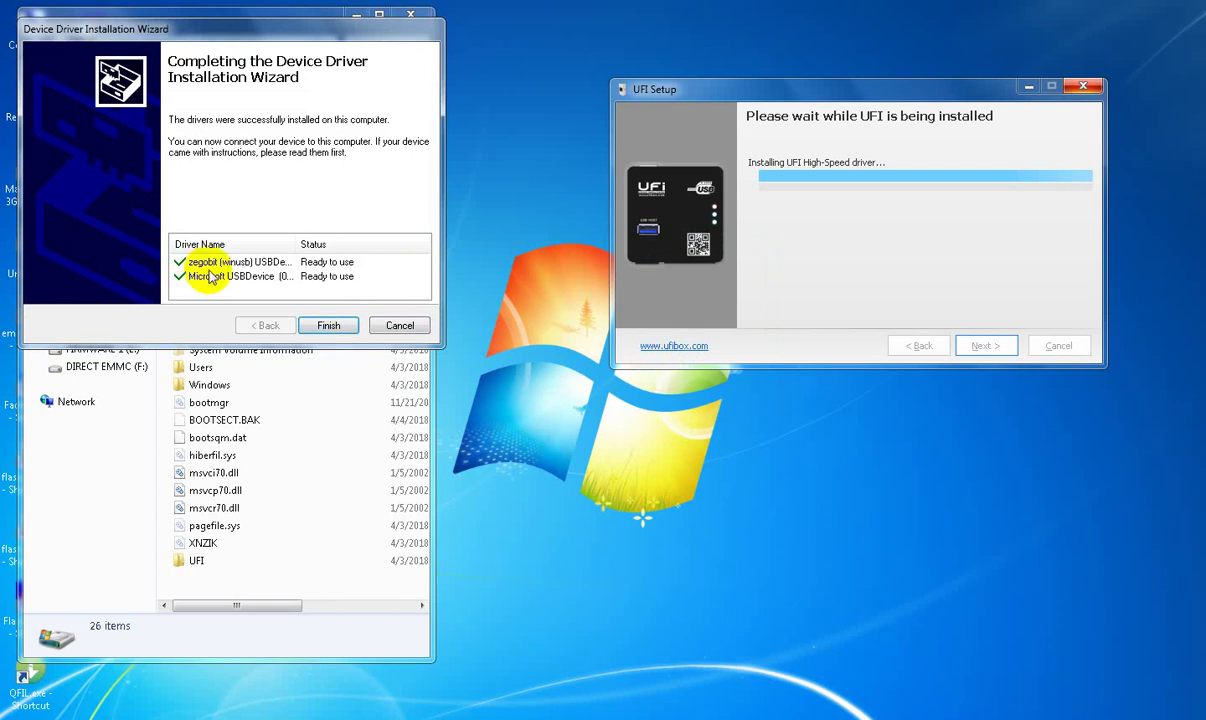
click(332, 326)
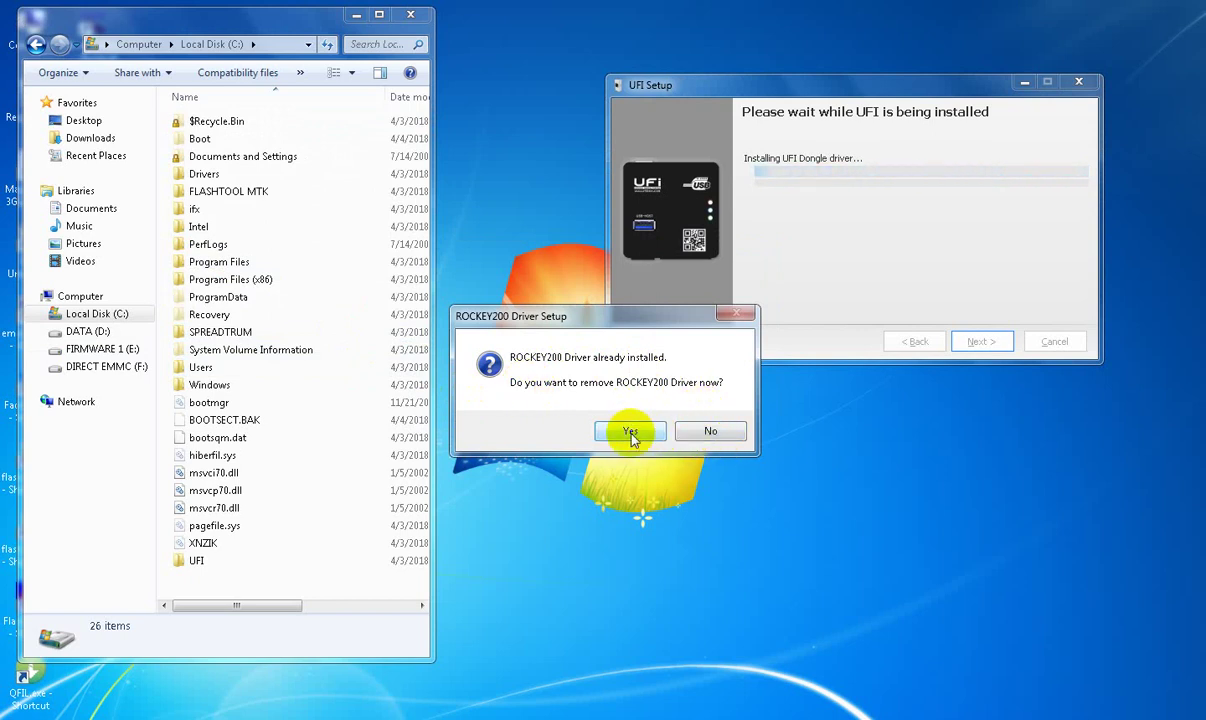
- Decline removing the ROCKEY200 driver and install the zegobit Smart cards driver for the UFI Dongle, always trusting zegobit
click(710, 432)
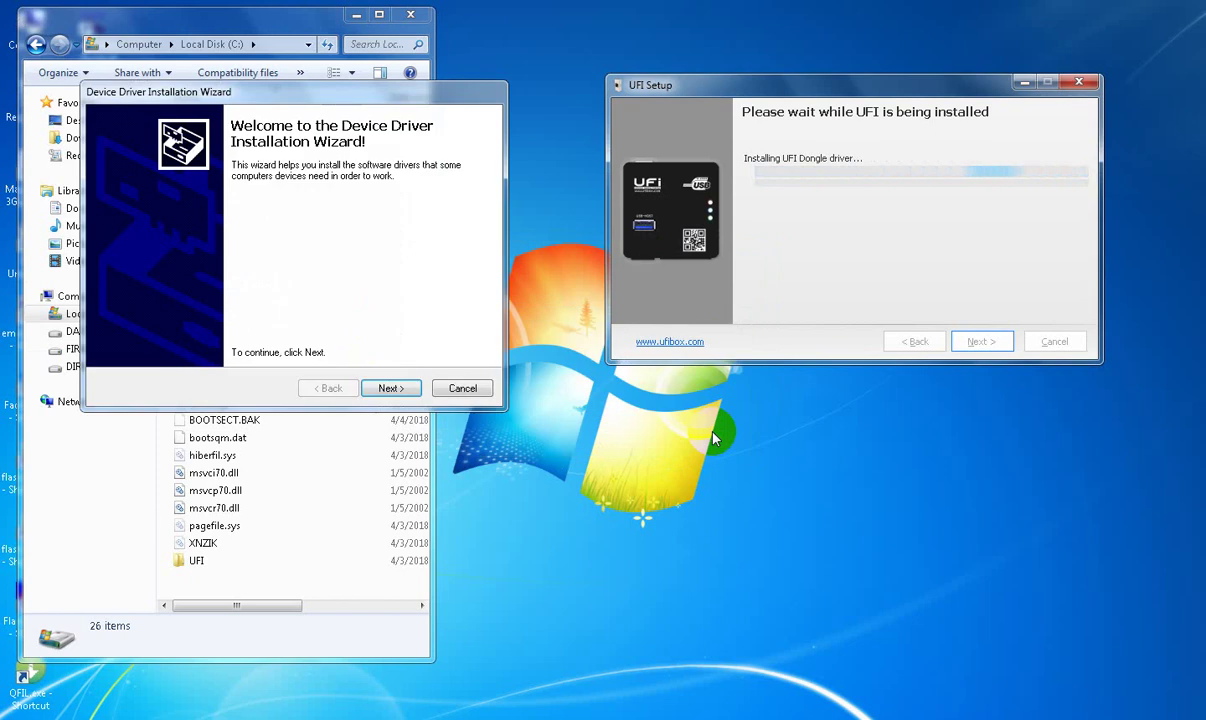
click(391, 388)
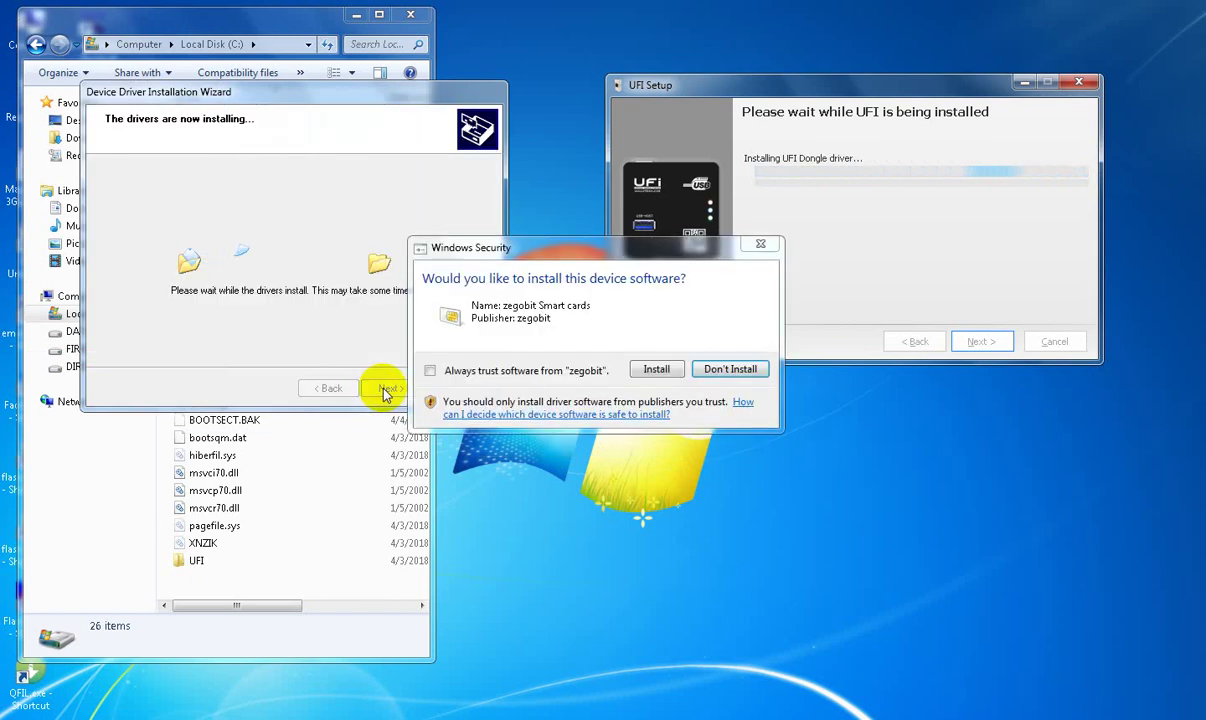
click(468, 377)
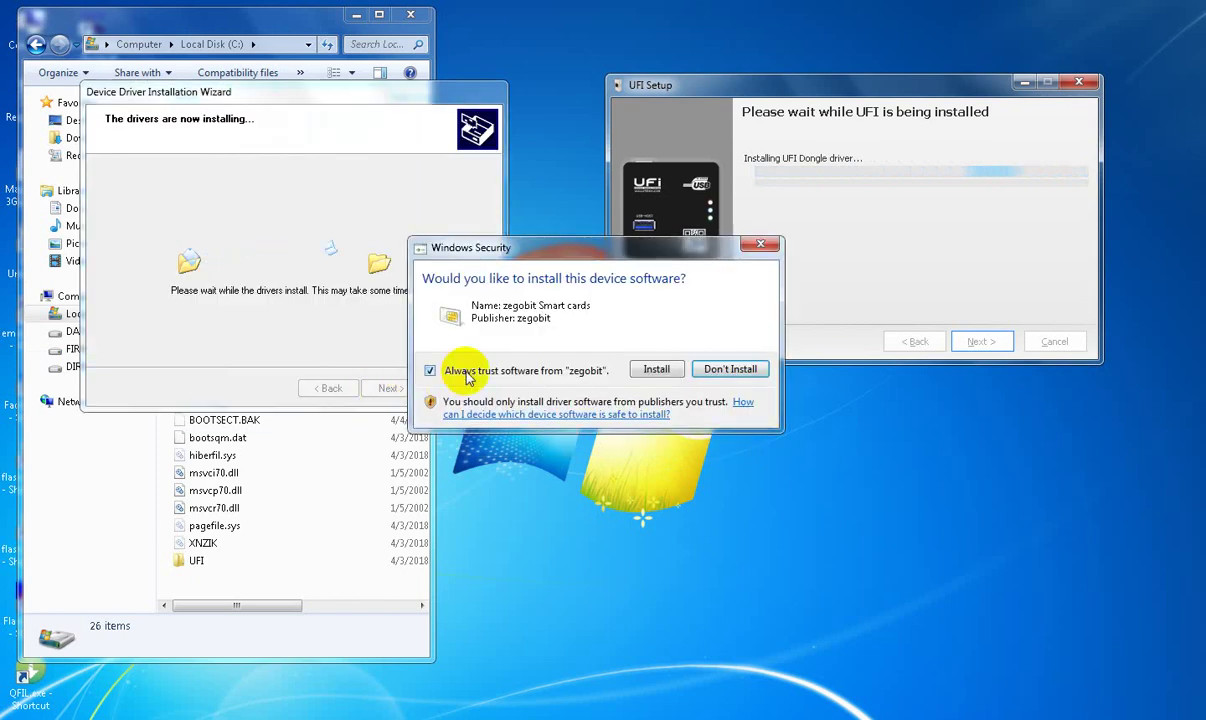
click(656, 369)
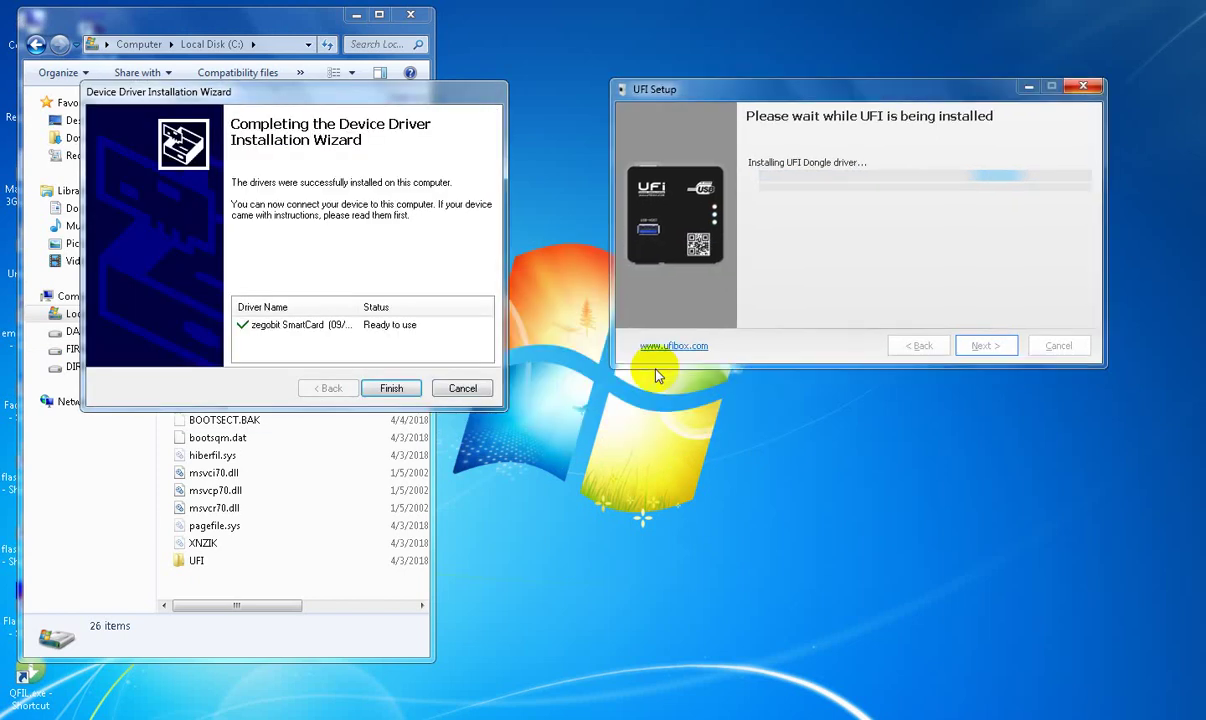
click(292, 326)
click(389, 386)
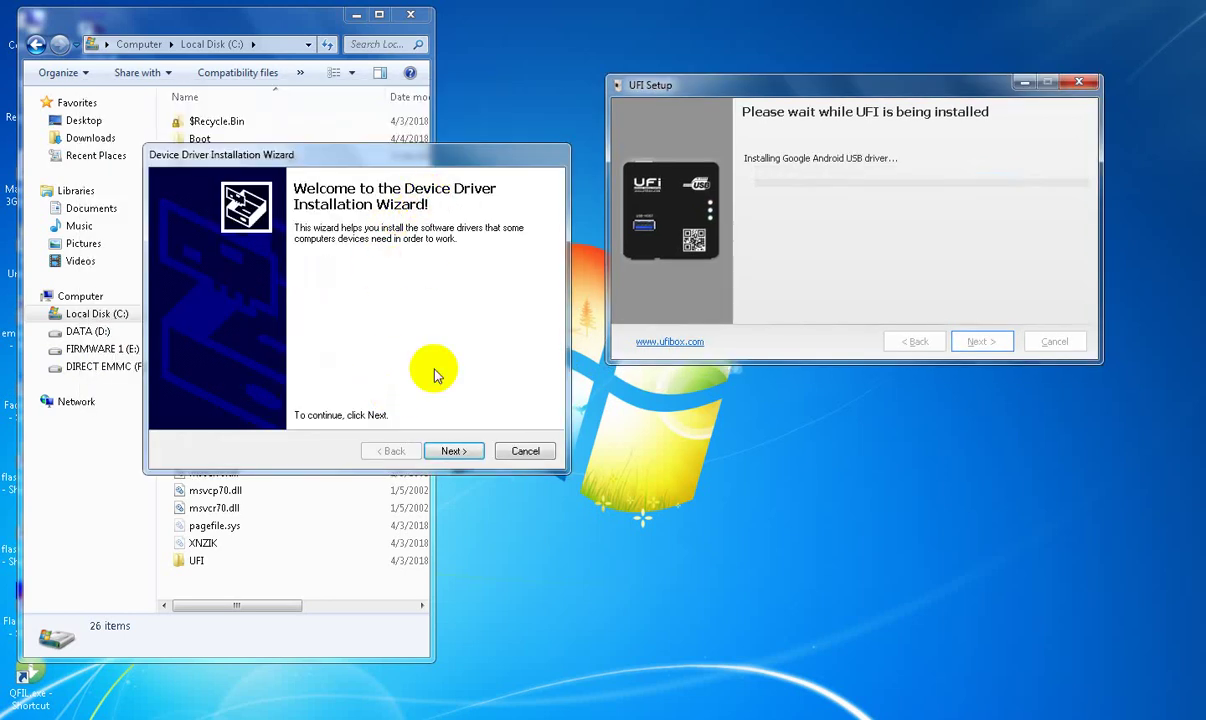
- Install the Google Android USB driver, always trusting software from zegobit, and finish its driver wizard
click(451, 451)
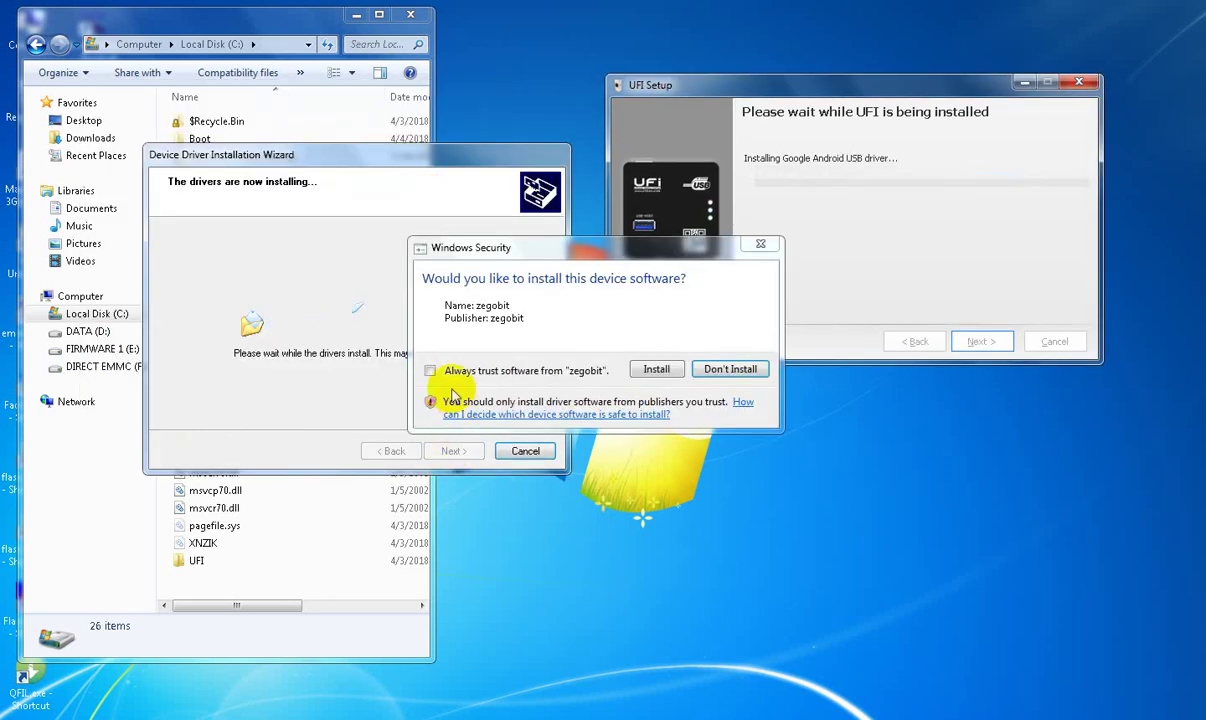
click(431, 372)
click(654, 369)
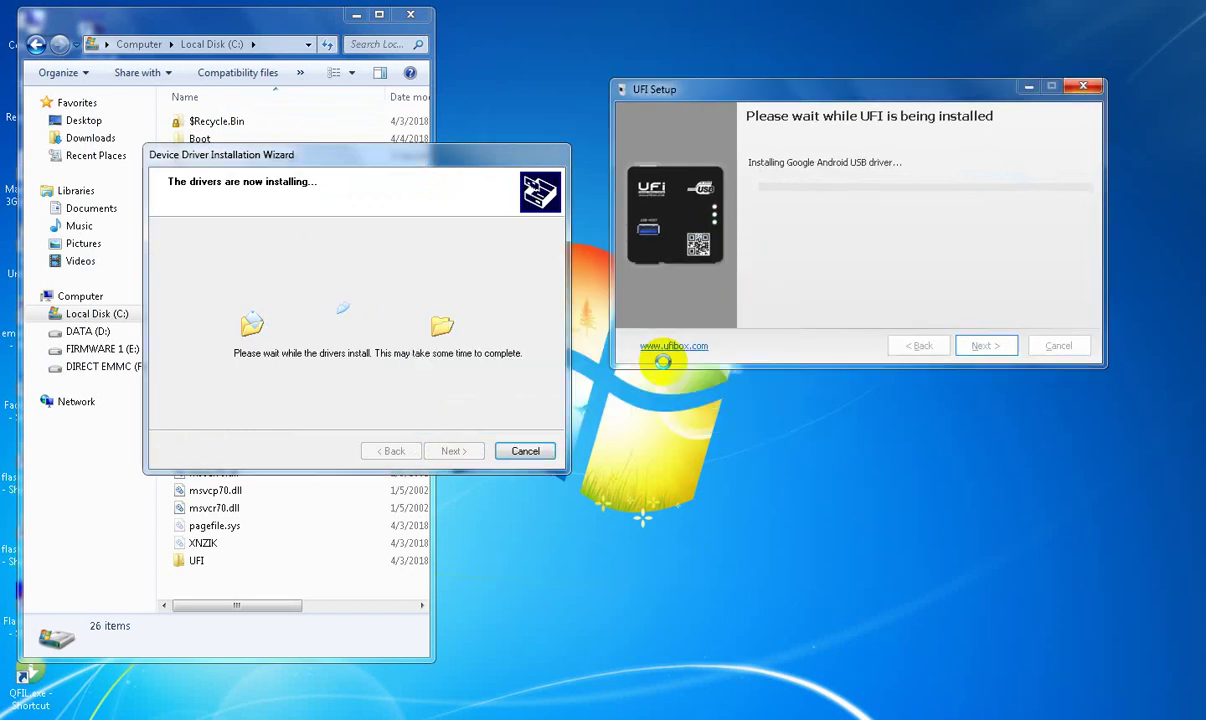
click(325, 387)
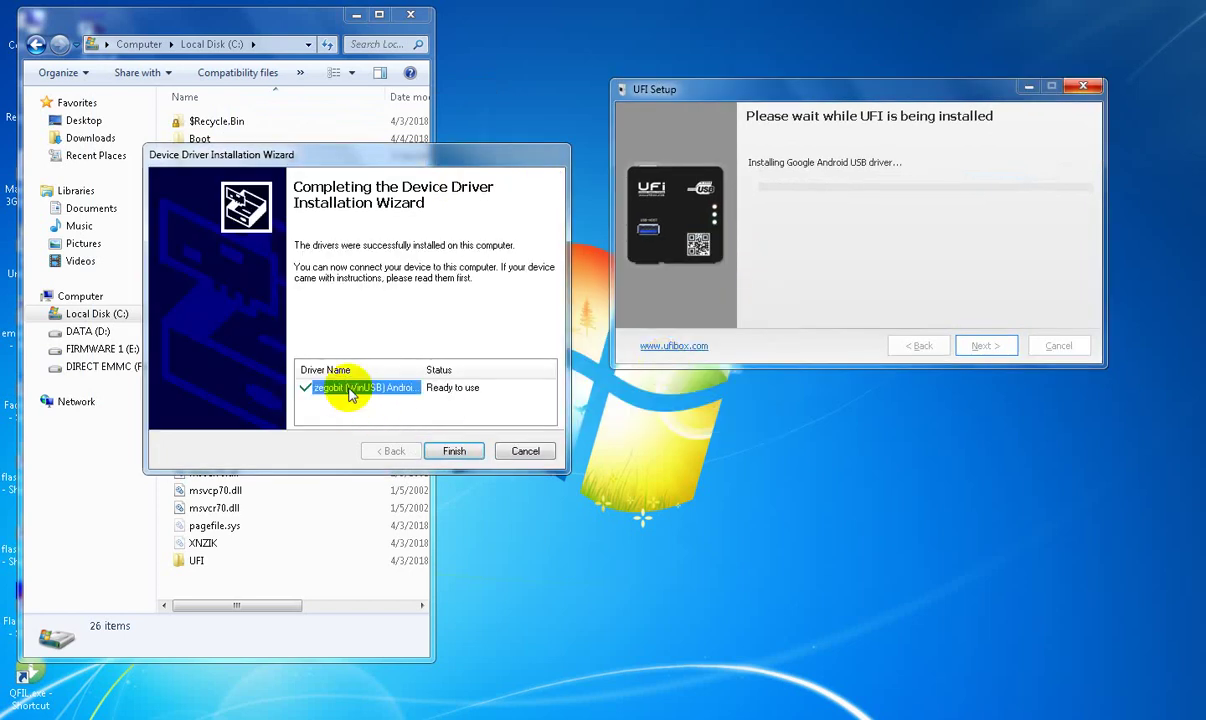
click(452, 451)
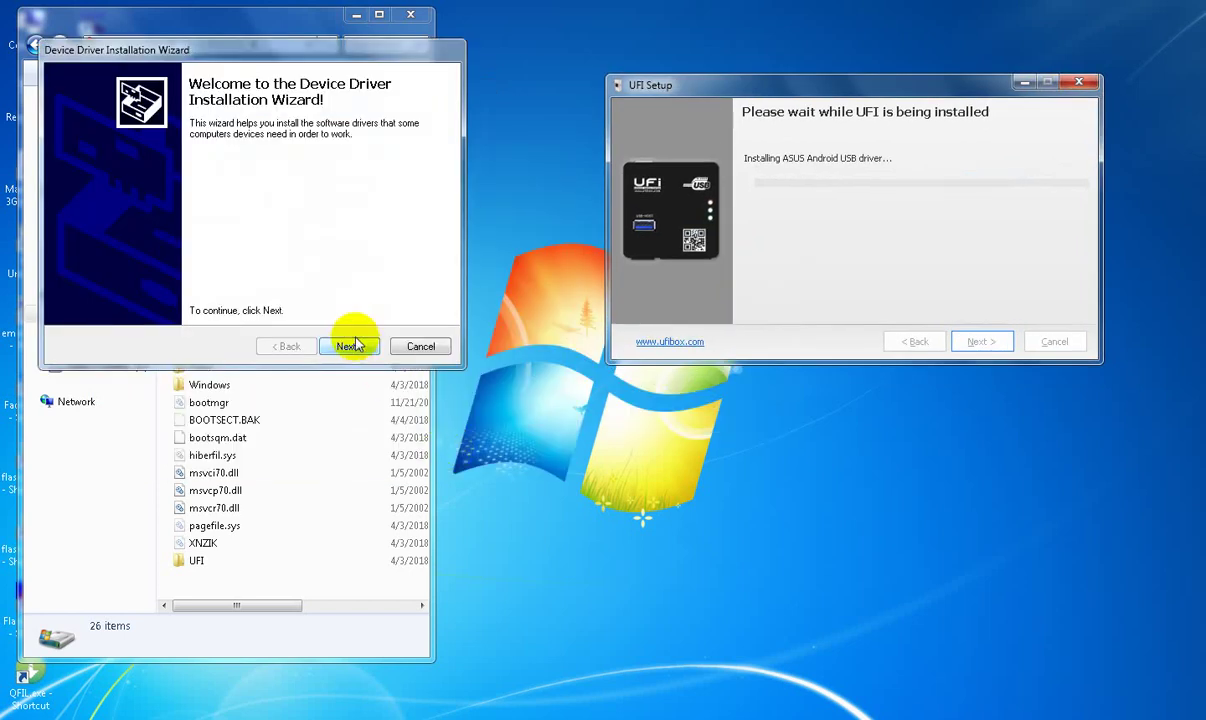
- Install the ASUS Android USB driver, always trusting software from zegobit, and finish its driver wizard
click(352, 347)
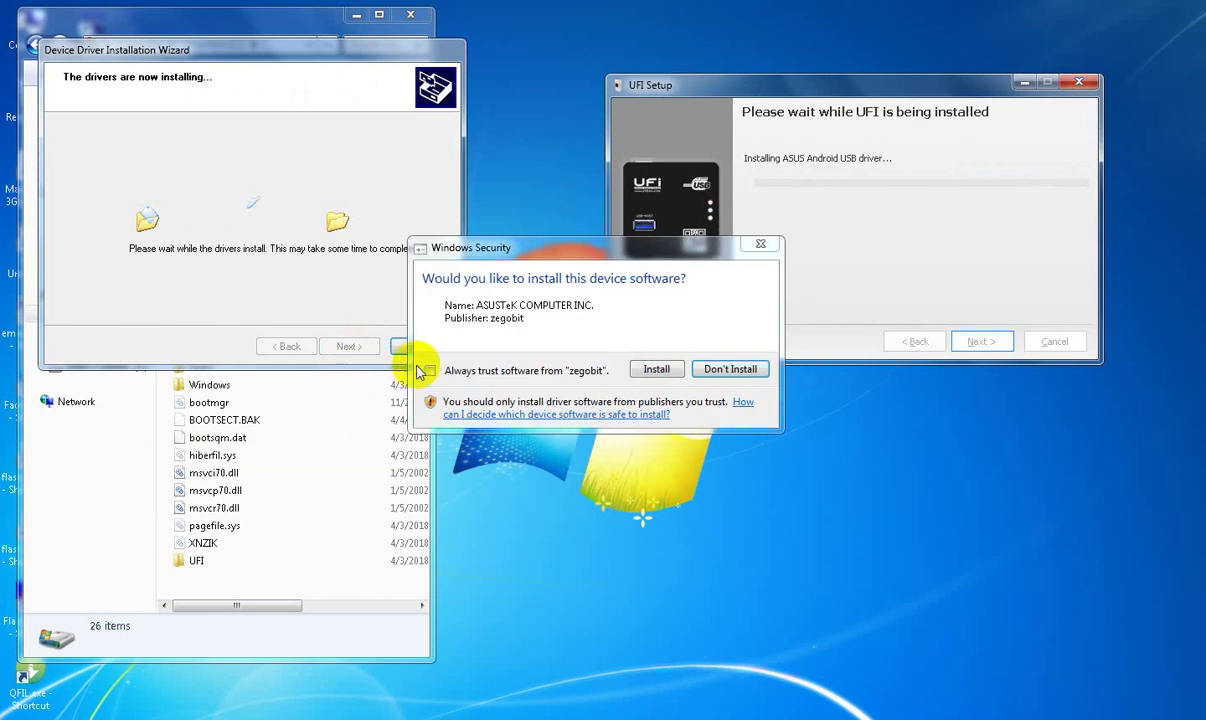
click(431, 371)
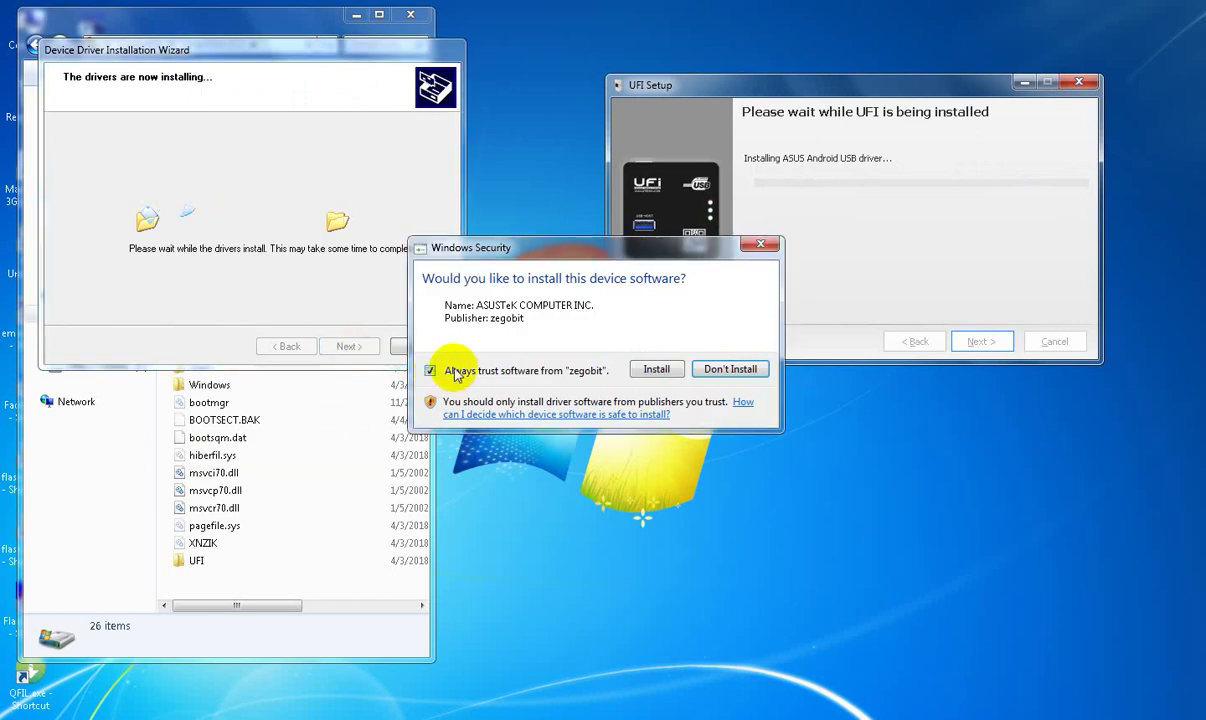
click(657, 370)
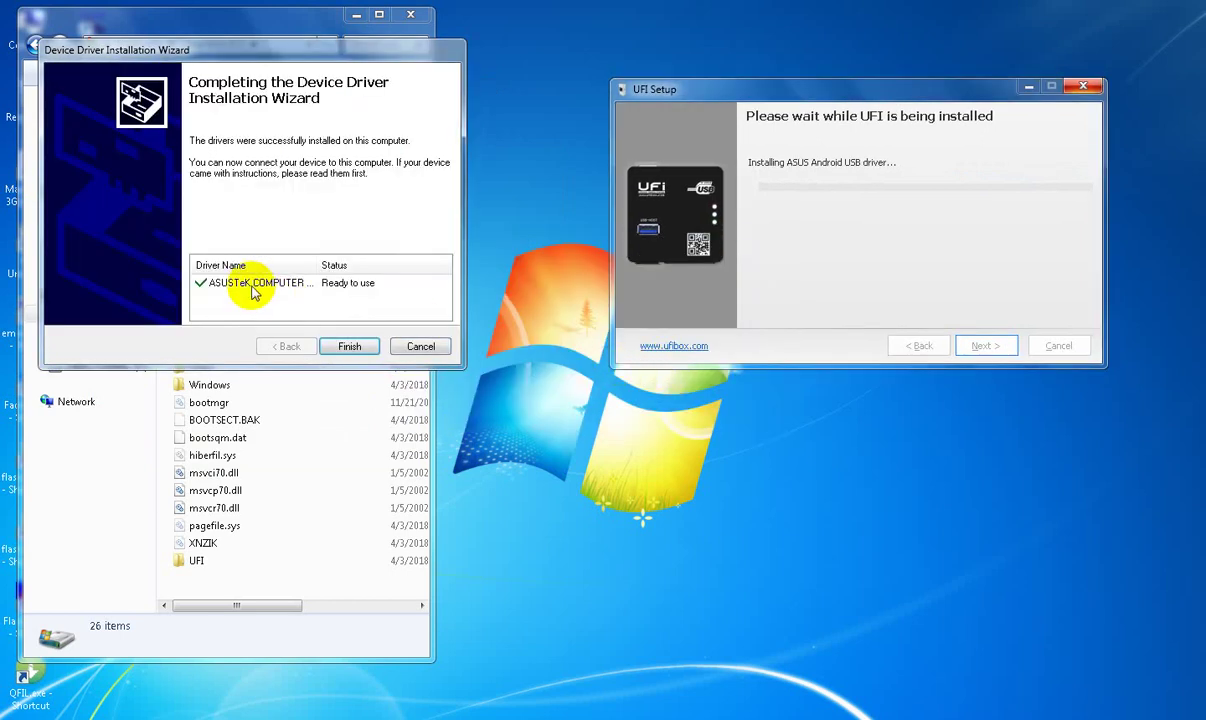
click(252, 286)
click(349, 346)
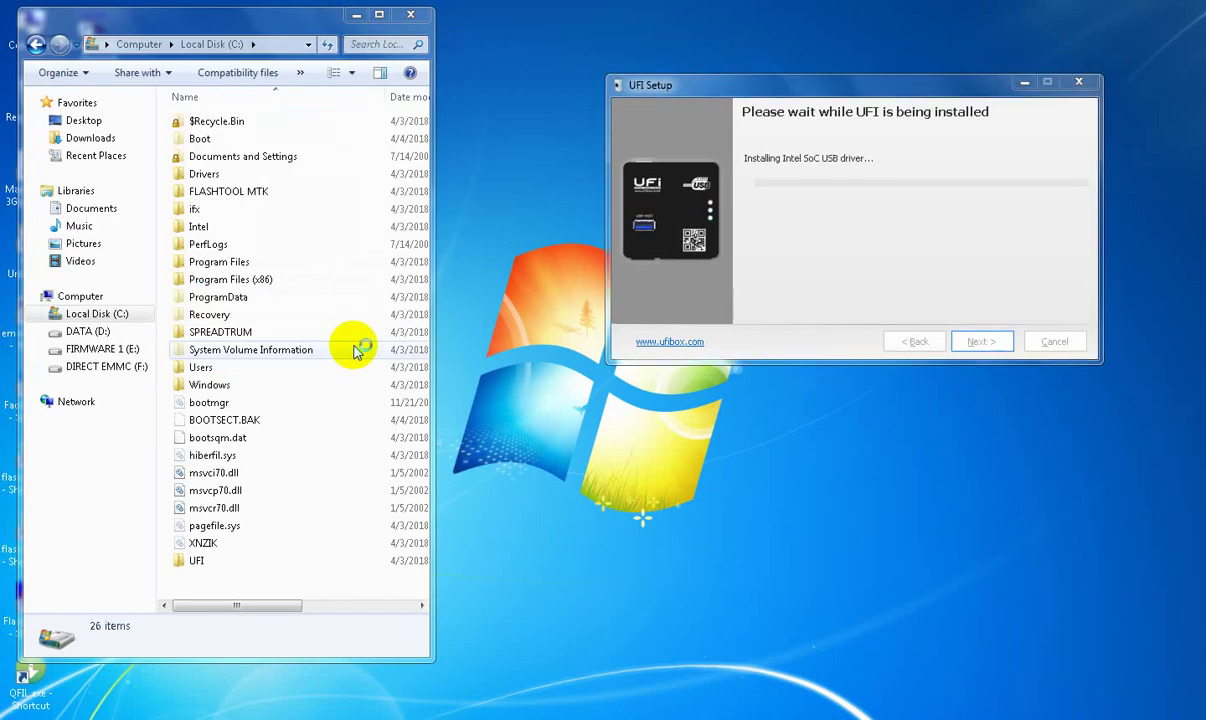
- Accept the Intel license agreement in the iSocUSB Driver setup and start the installation with the default folders
click(695, 502)
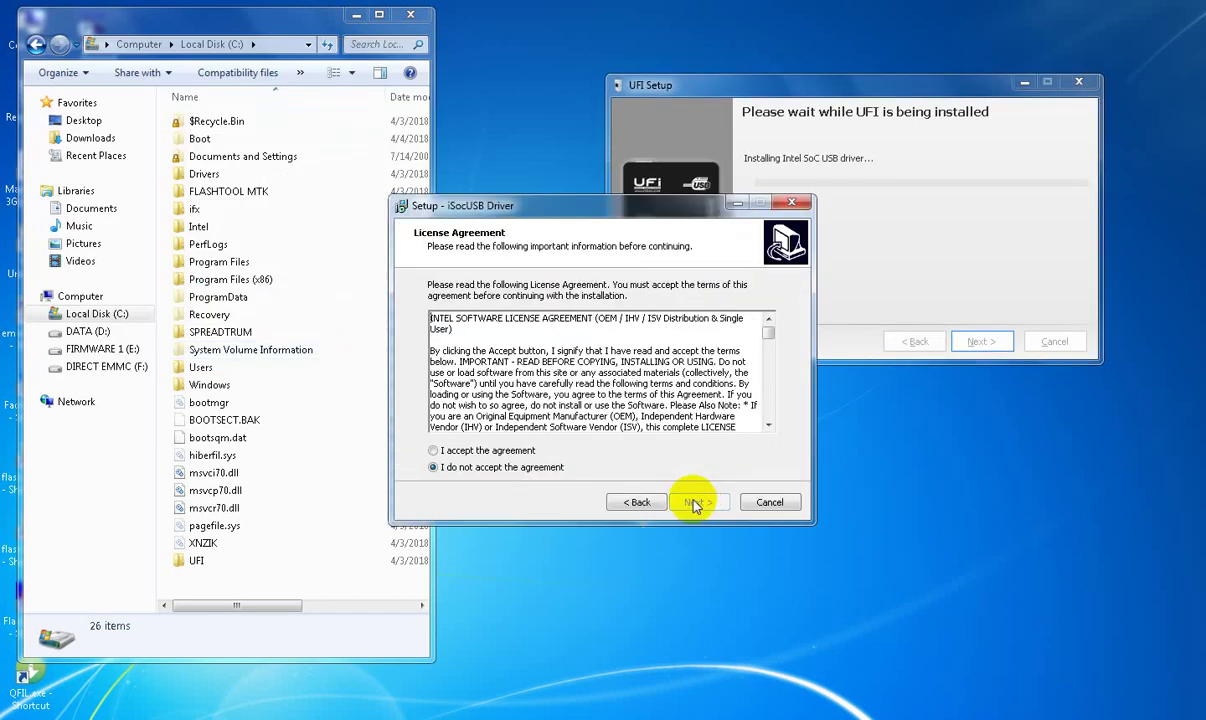
click(436, 450)
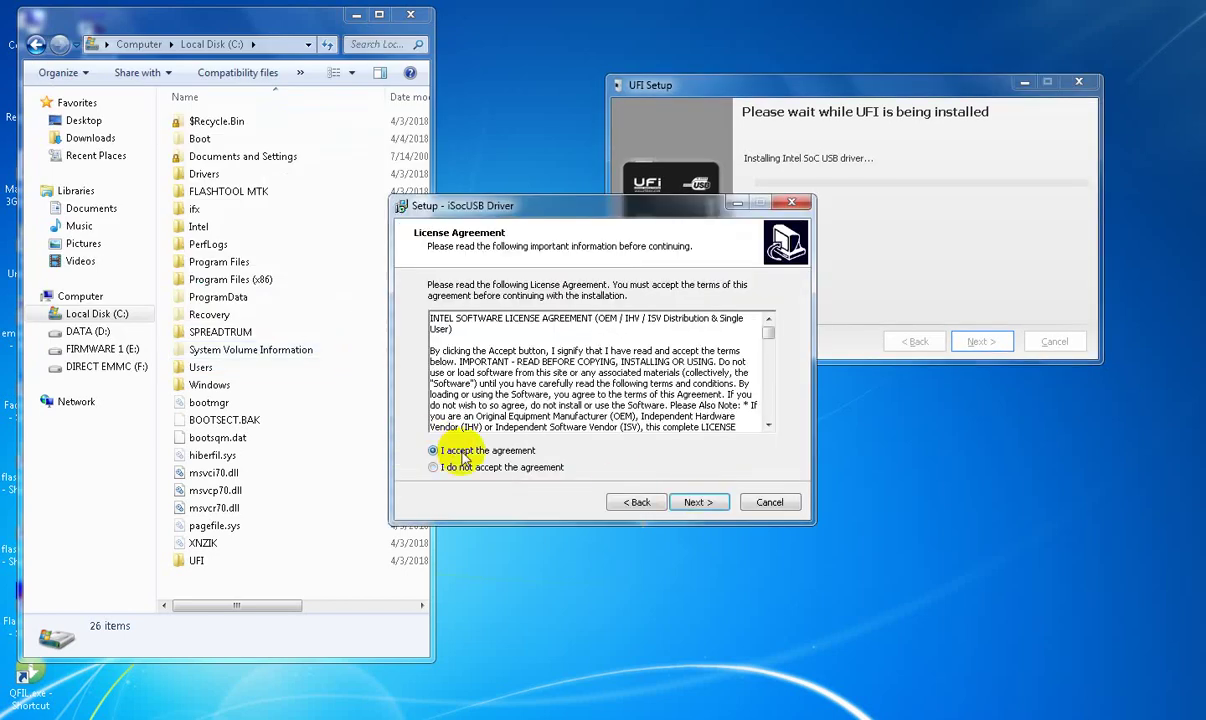
click(690, 503)
click(690, 503)
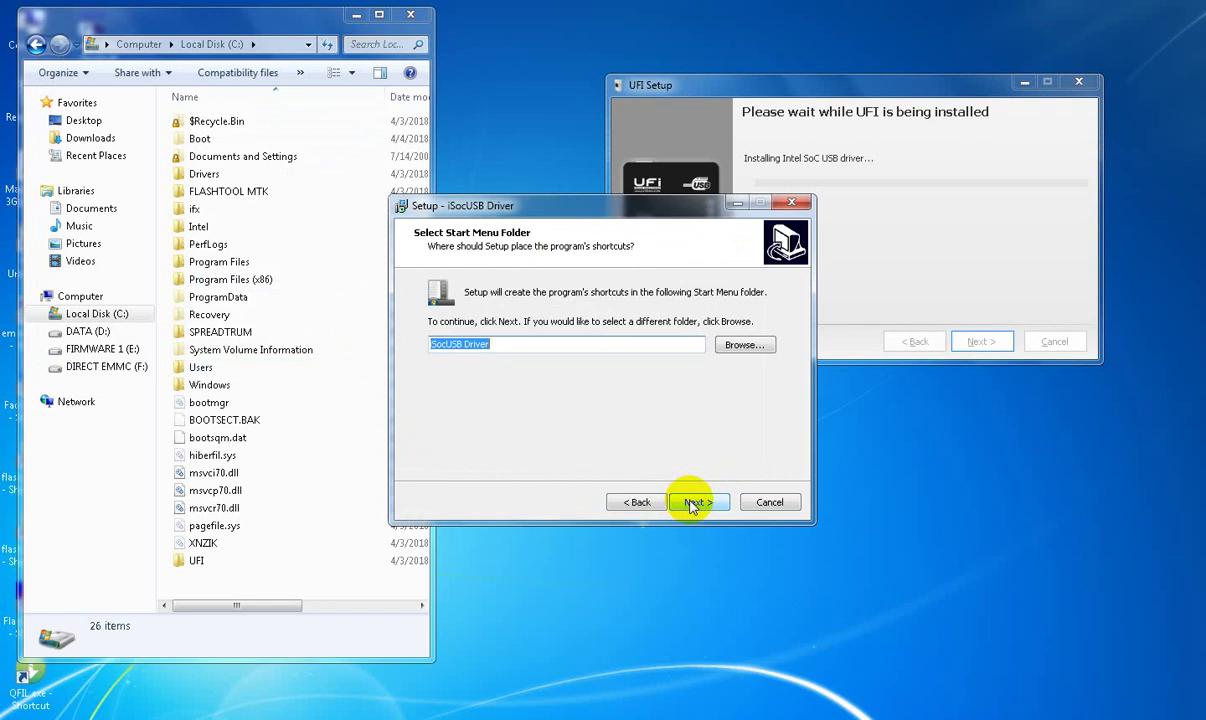
click(690, 503)
click(697, 502)
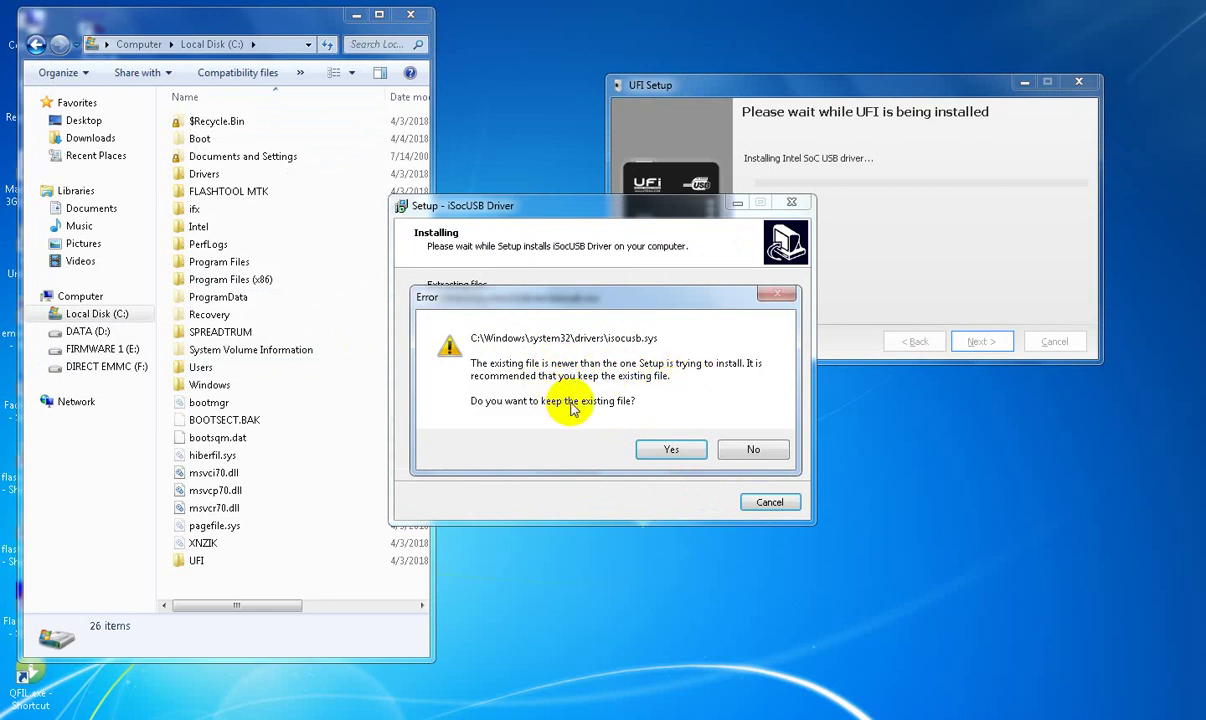
- Keep the existing isocusb.sys file, install the unverified driver software anyway, and finish the iSocUSB Driver setup
click(666, 450)
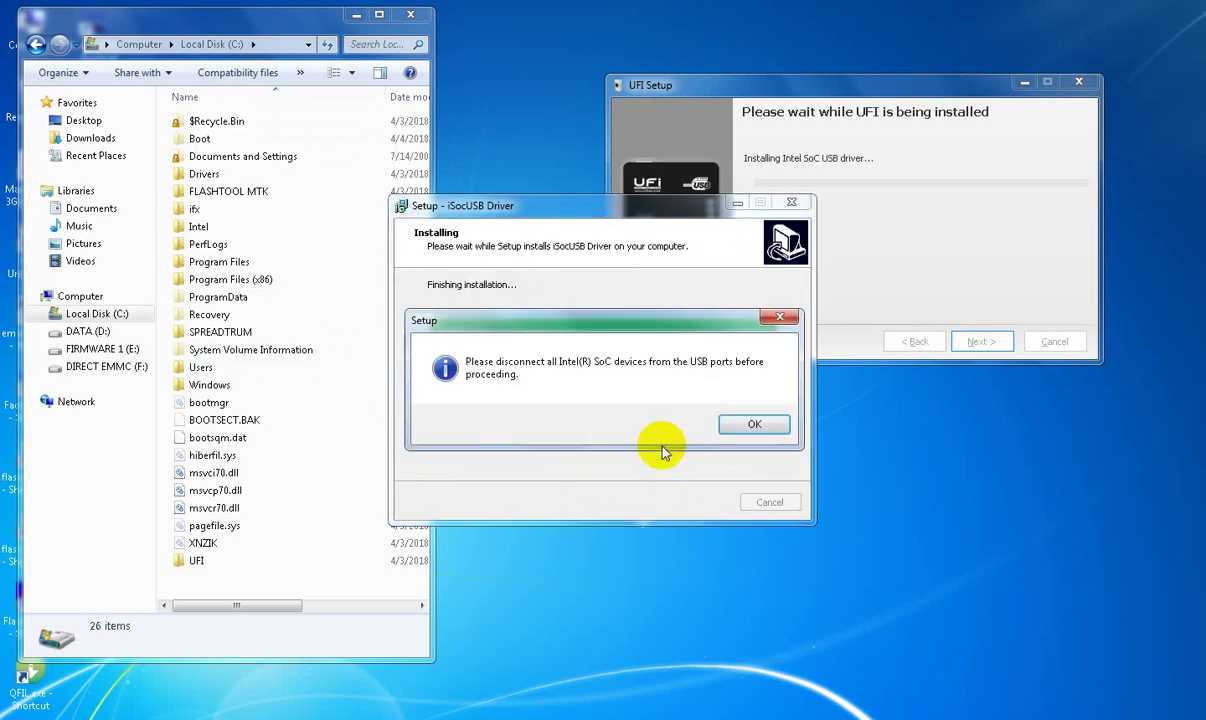
click(754, 424)
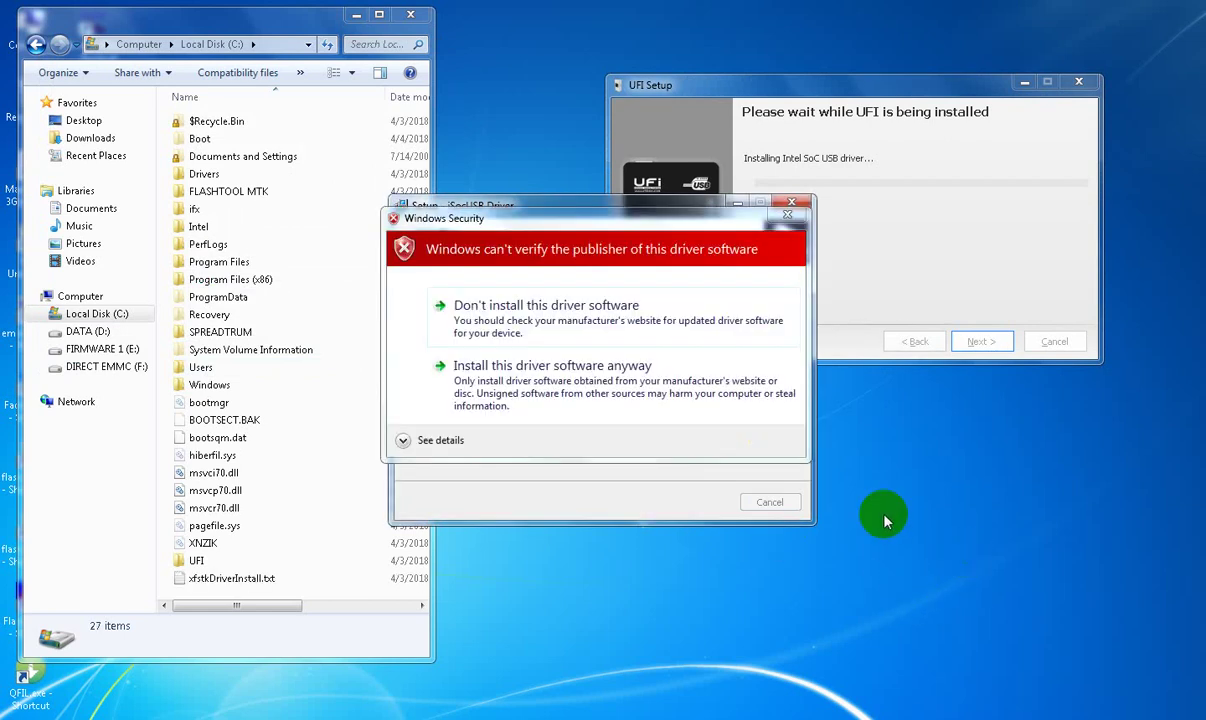
click(532, 378)
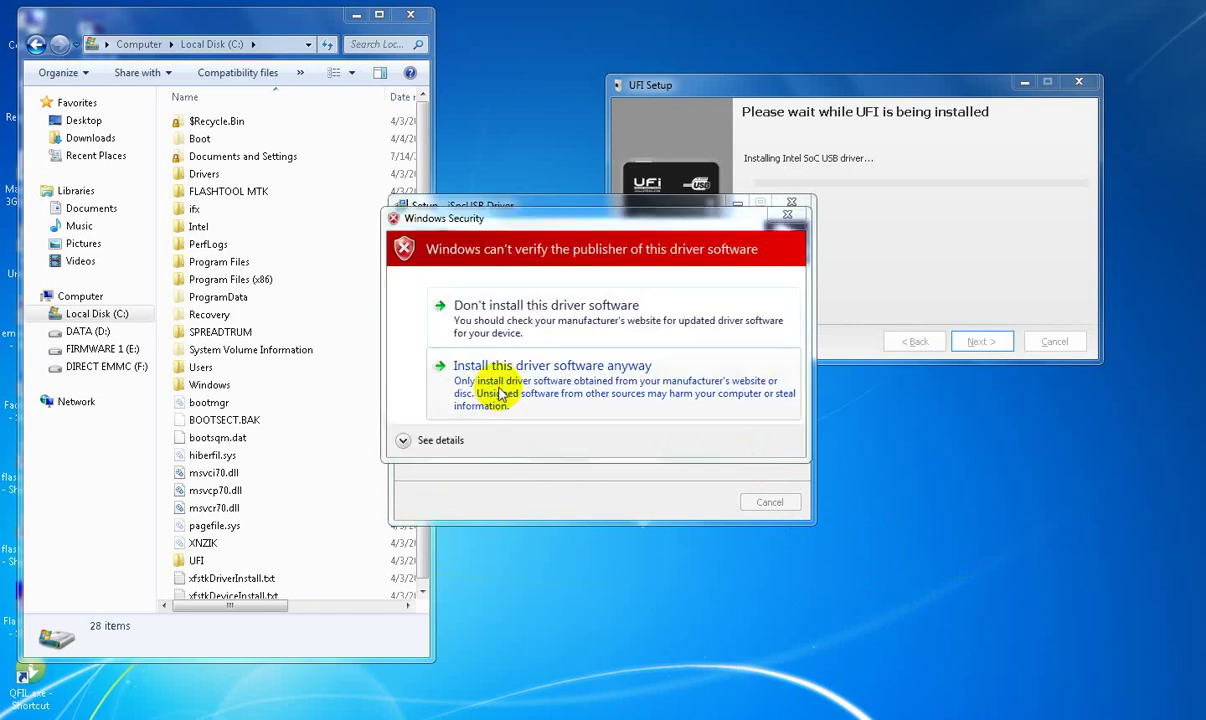
click(500, 395)
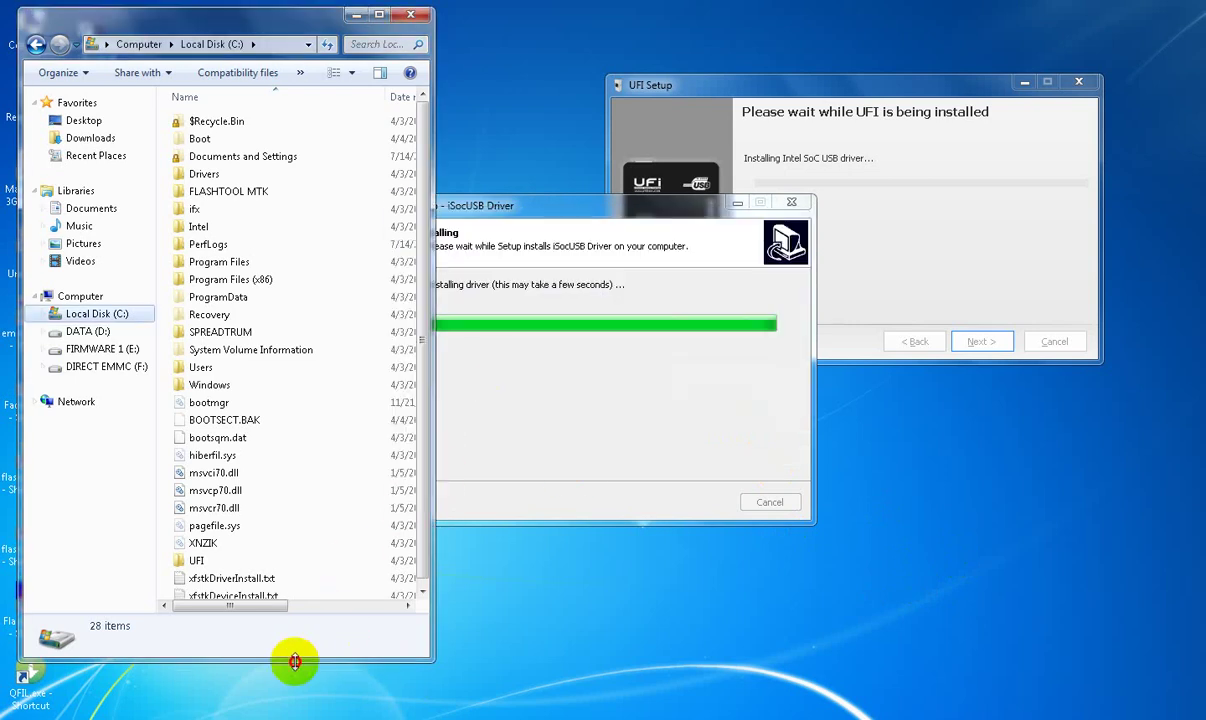
drag(295, 661, 296, 705)
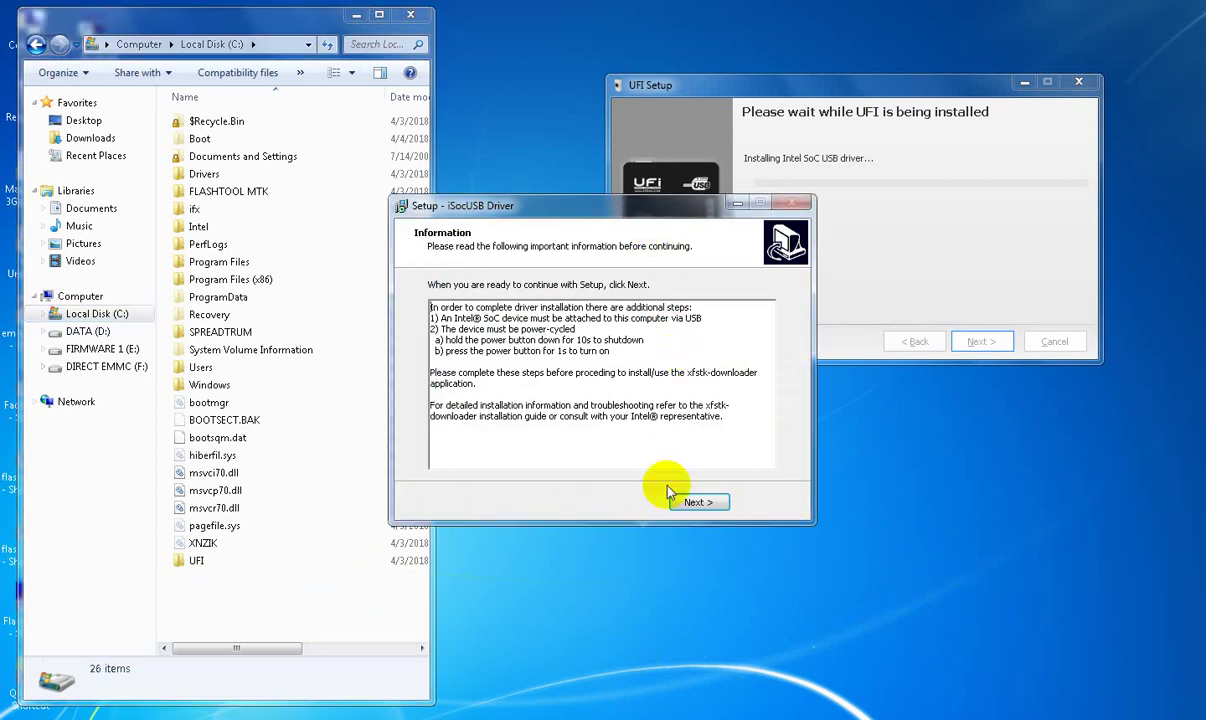
click(697, 502)
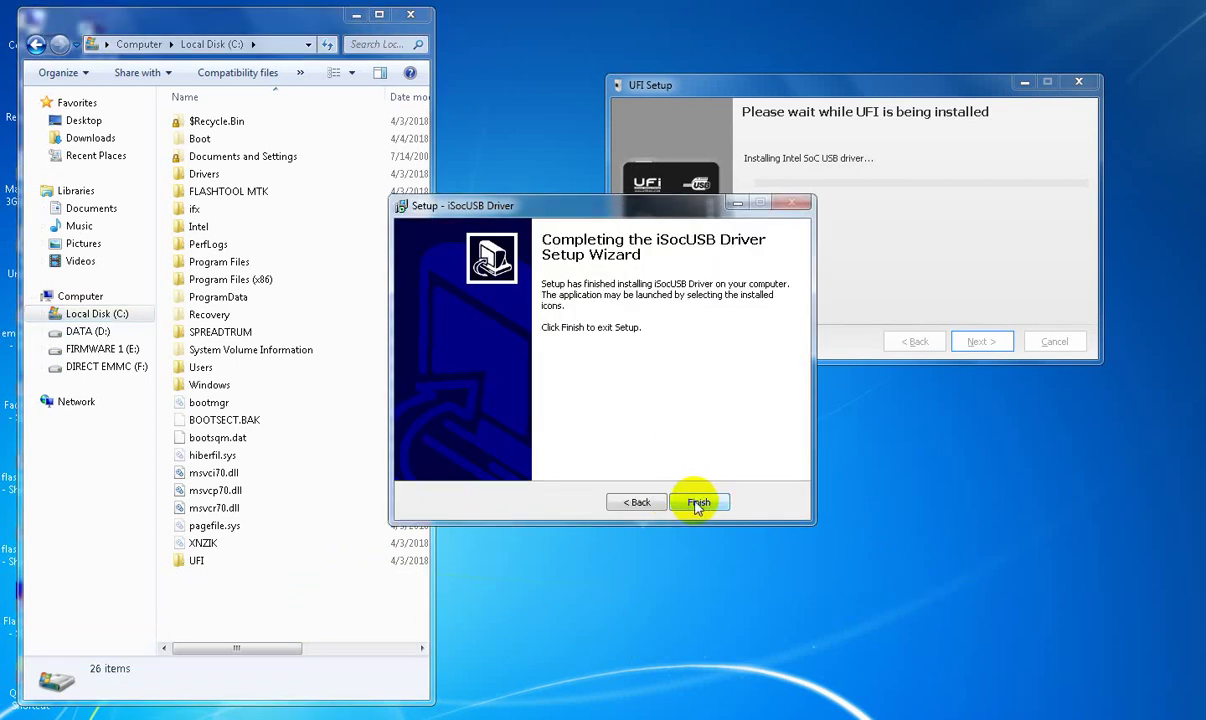
click(700, 503)
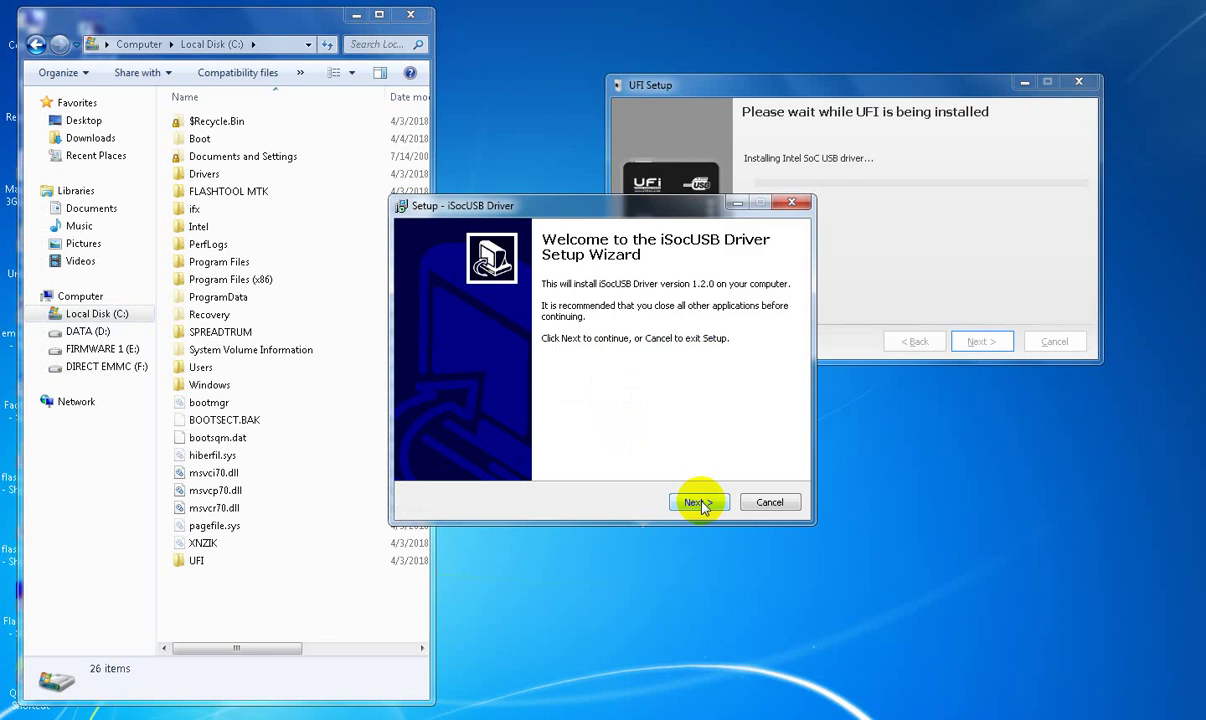
- Accept the Intel license agreement in the iSocUSB Driver 1.2.0 setup and start the installation with the default Start Menu folder
click(699, 503)
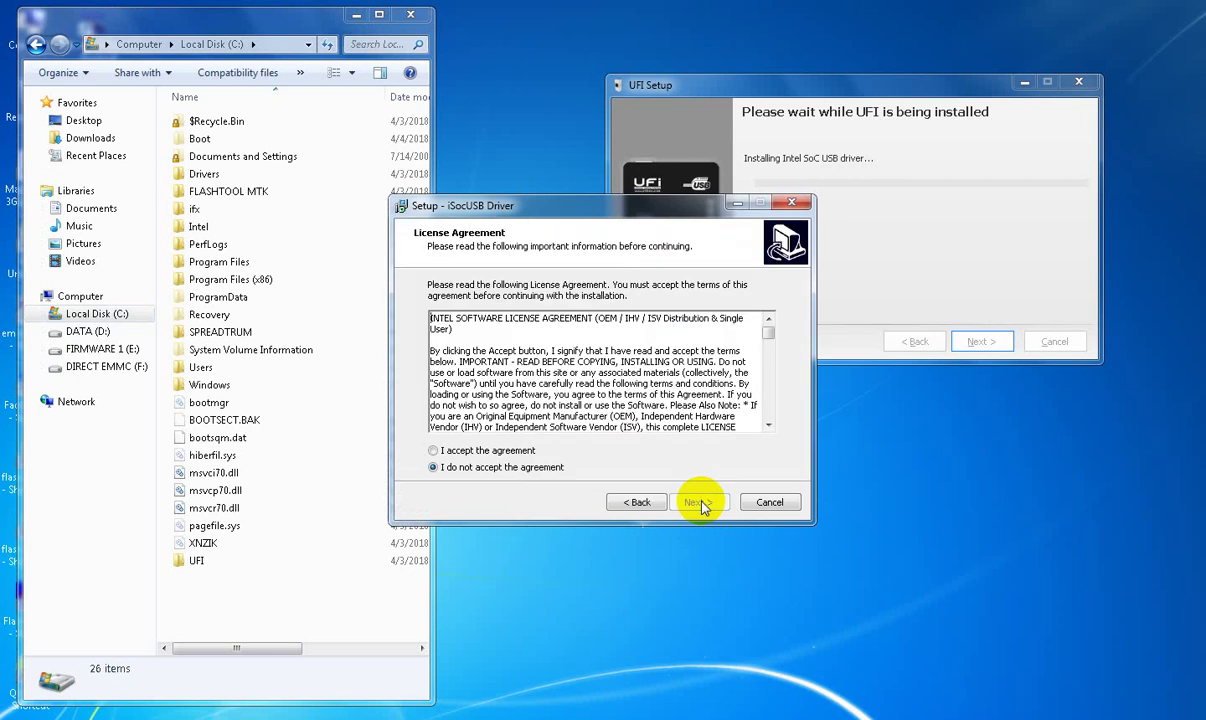
click(499, 452)
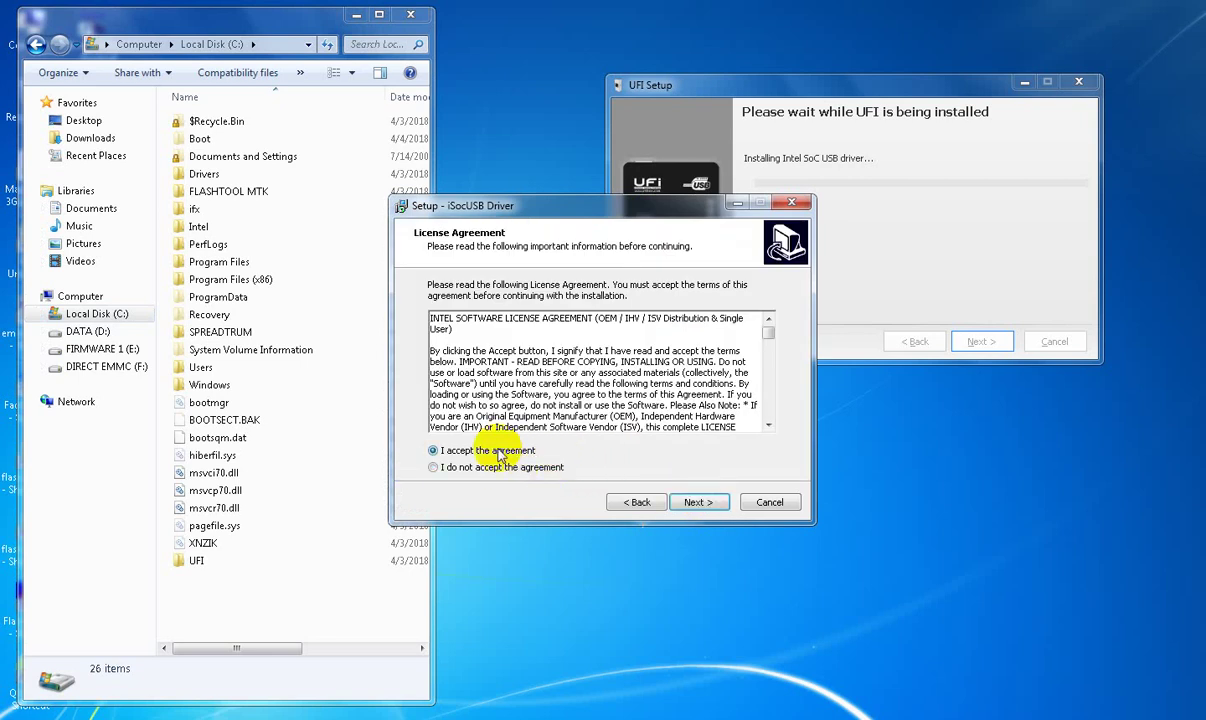
click(704, 507)
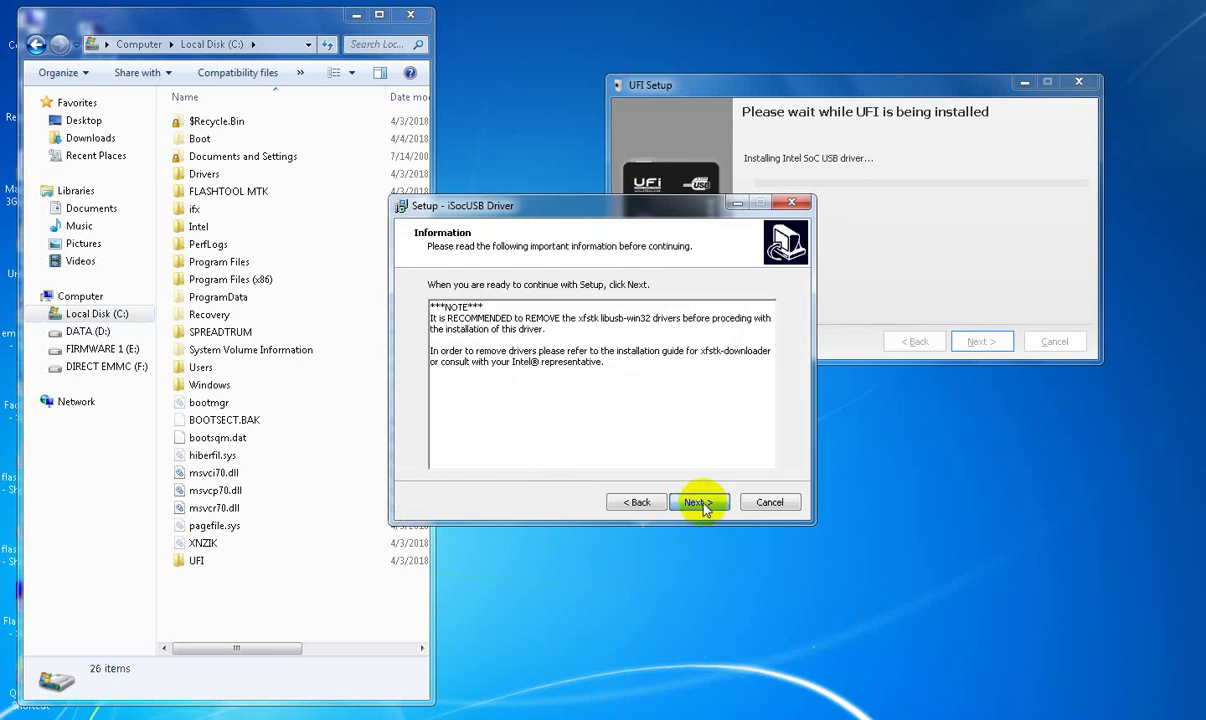
click(699, 503)
click(699, 503)
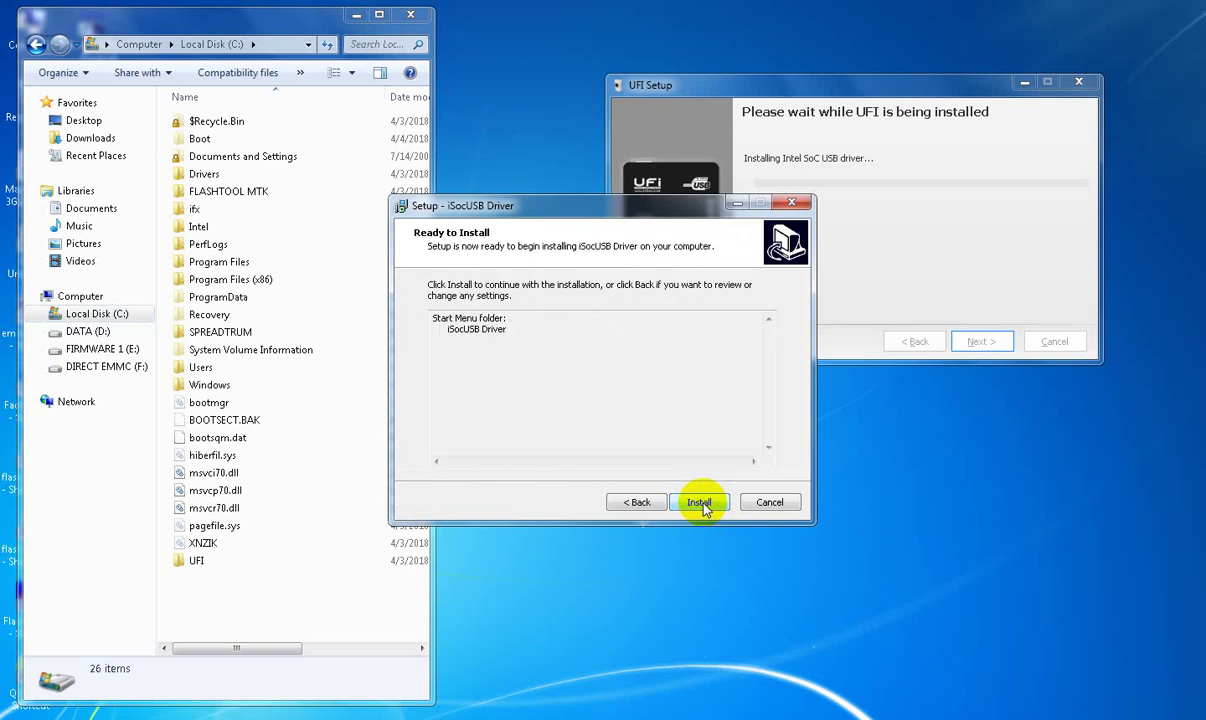
click(704, 505)
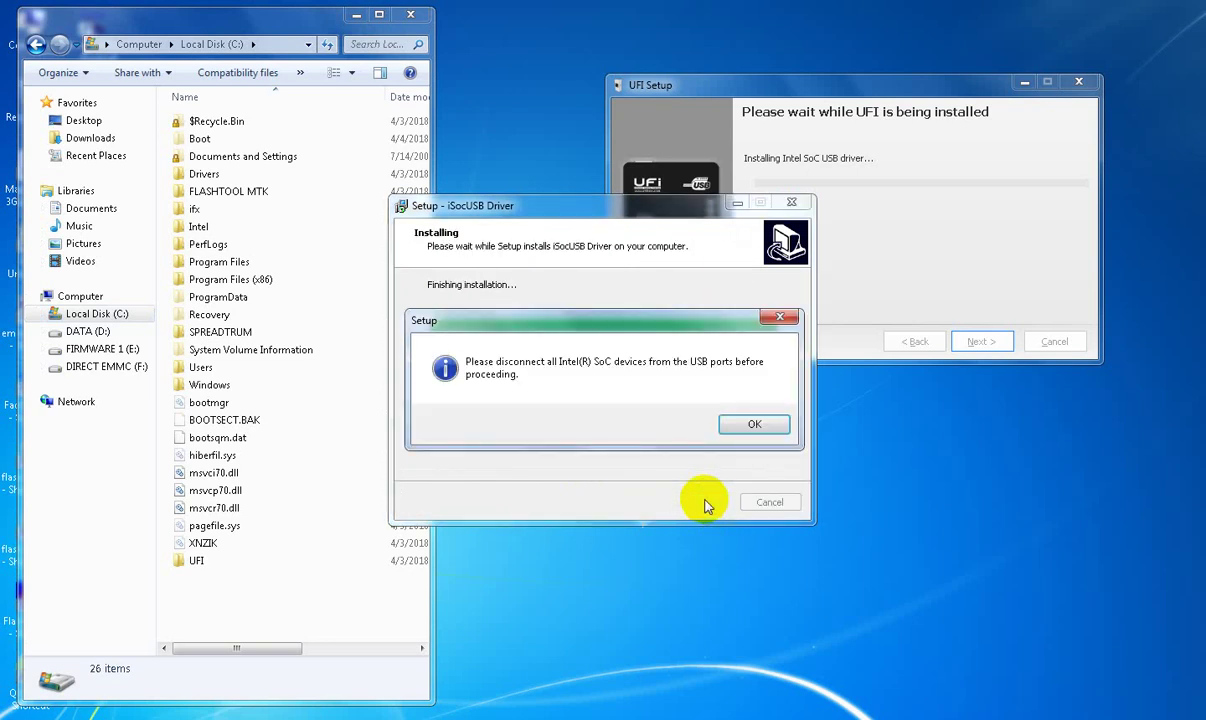
- Acknowledge the notice to disconnect Intel SoC devices, install the driver software anyway, and finish the iSocUSB Driver 1.2.0 setup
click(749, 424)
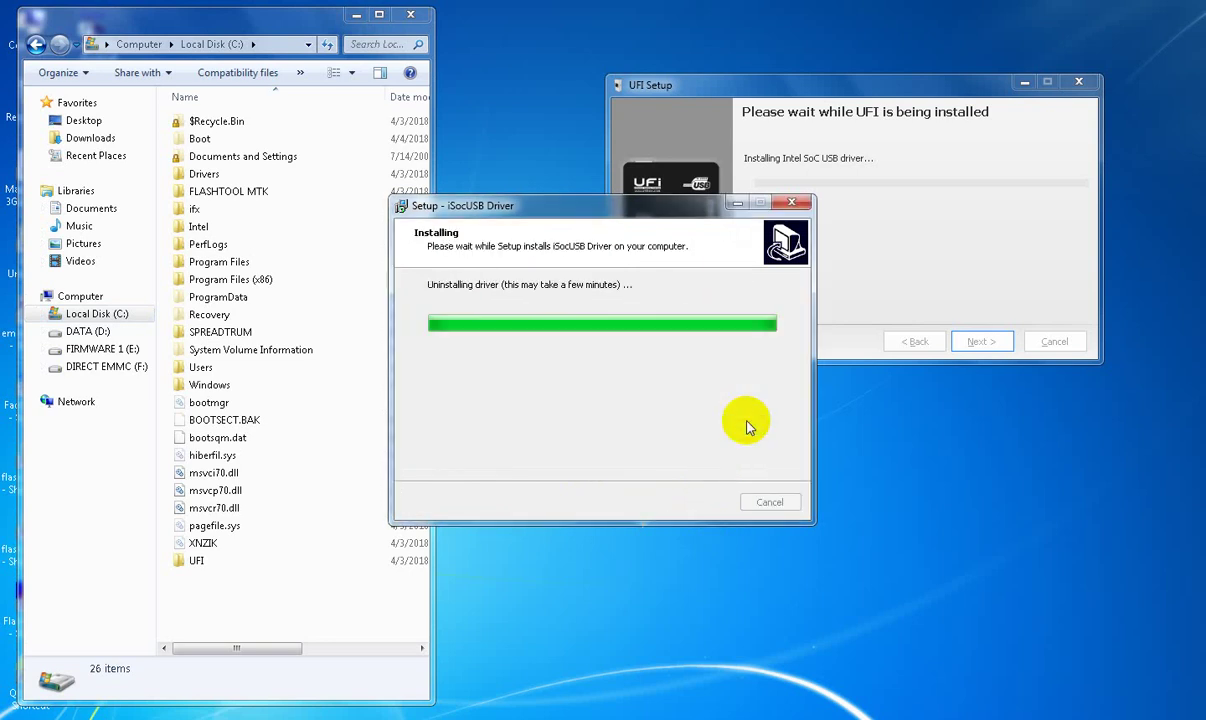
click(582, 356)
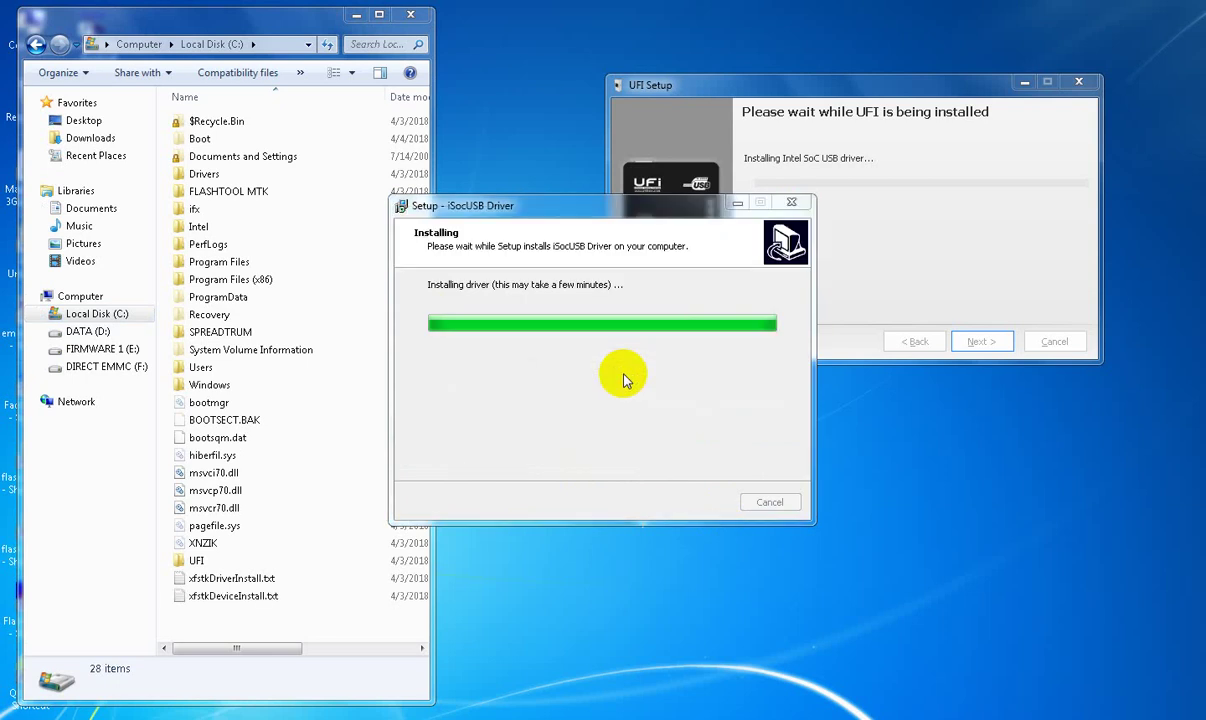
click(624, 370)
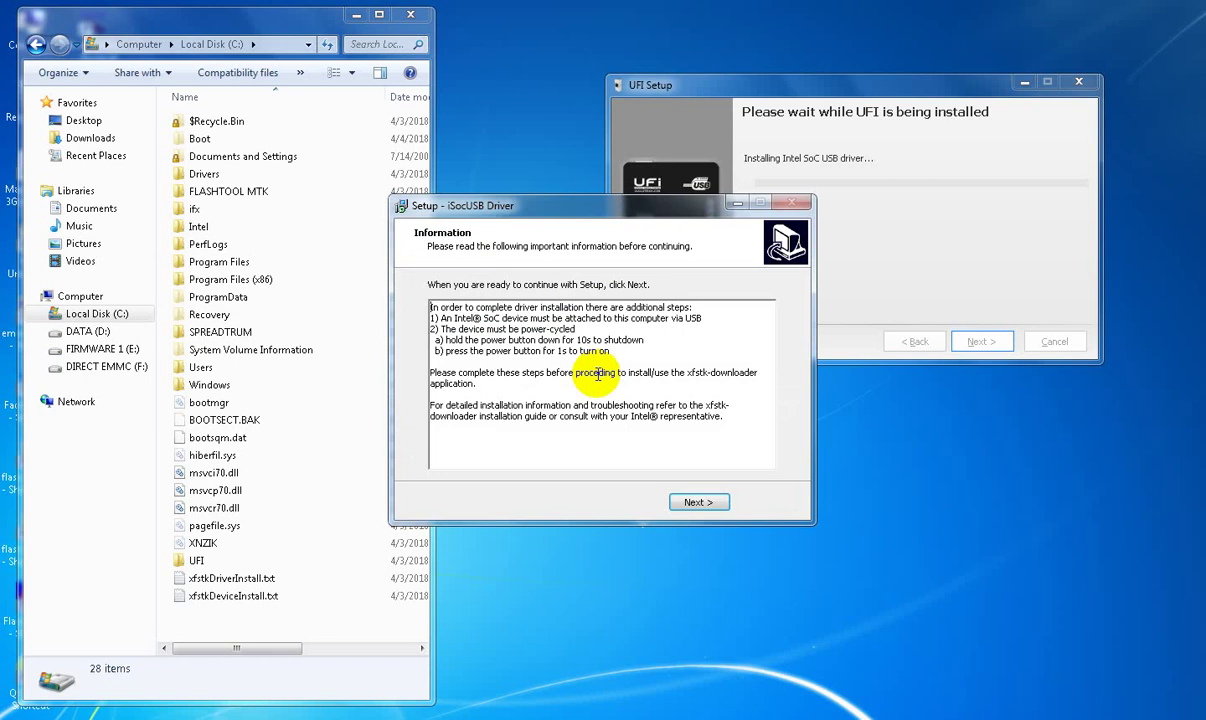
click(697, 505)
click(696, 503)
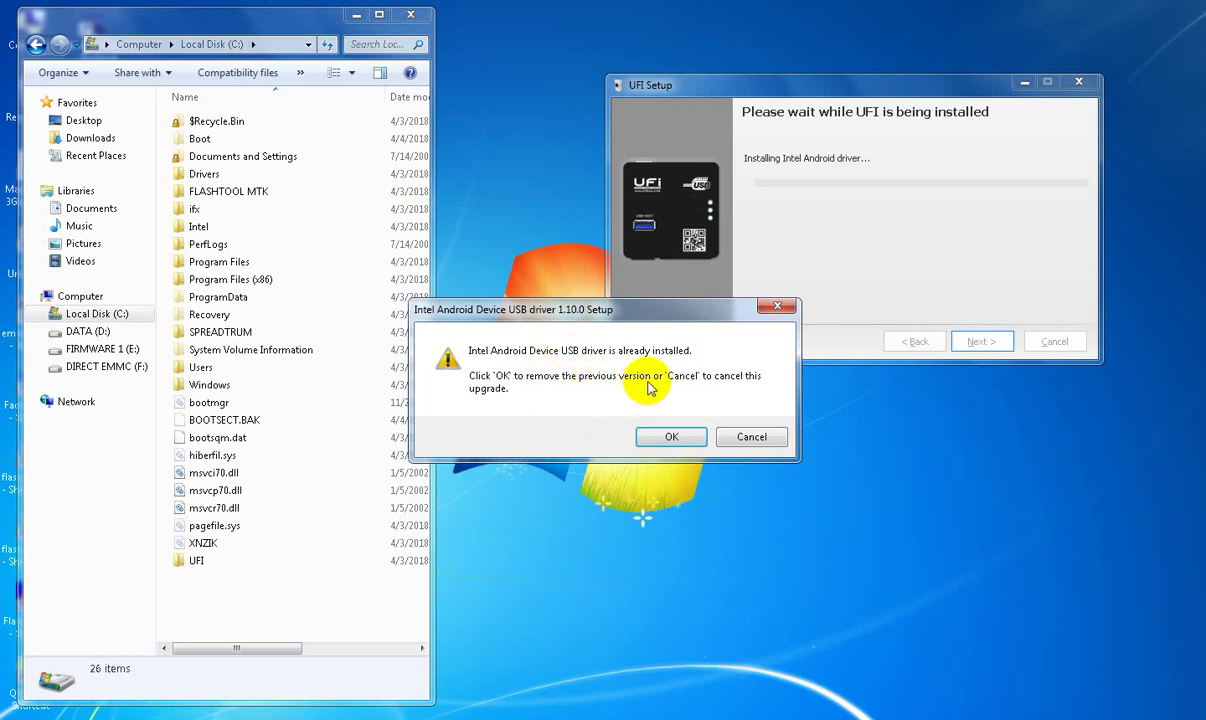
- Cancel the Intel Android Device USB driver upgrade, and complete the first Qualcomm device driver installation wizard
click(752, 438)
click(461, 450)
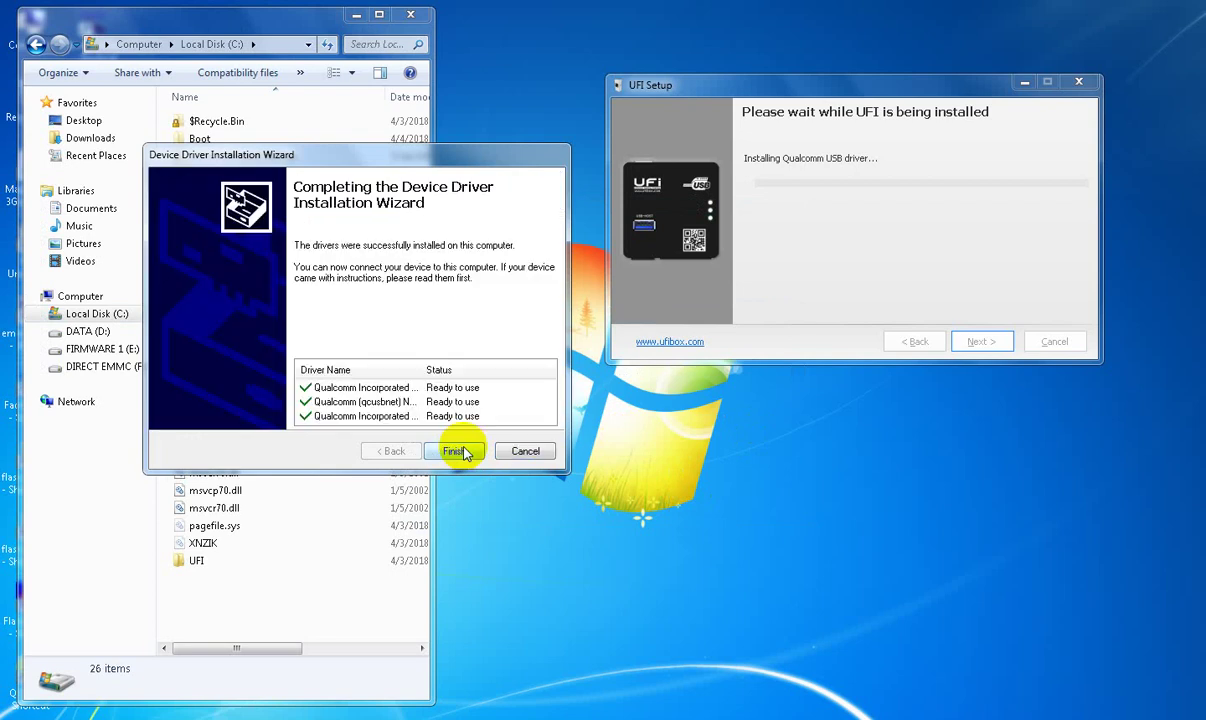
click(455, 451)
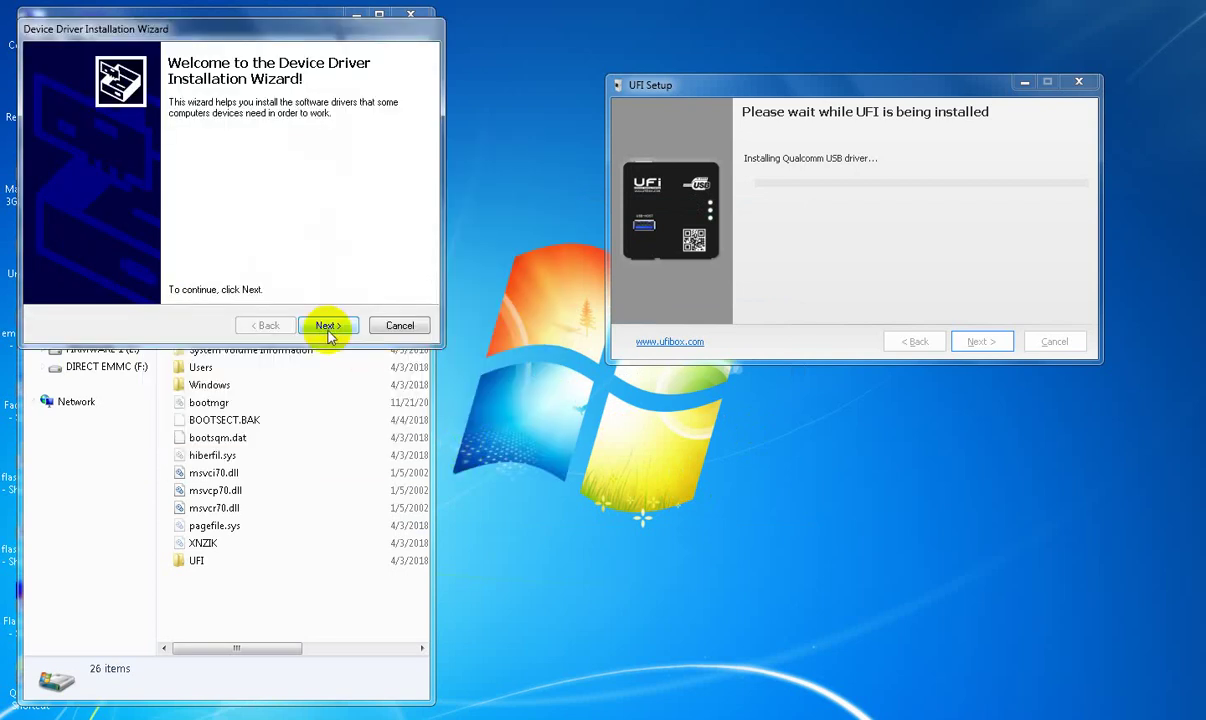
- Install the Qualcomm modem, network adapter and COM & LPT port drivers, trusting zegobit for the last two, and finish the wizard
click(322, 326)
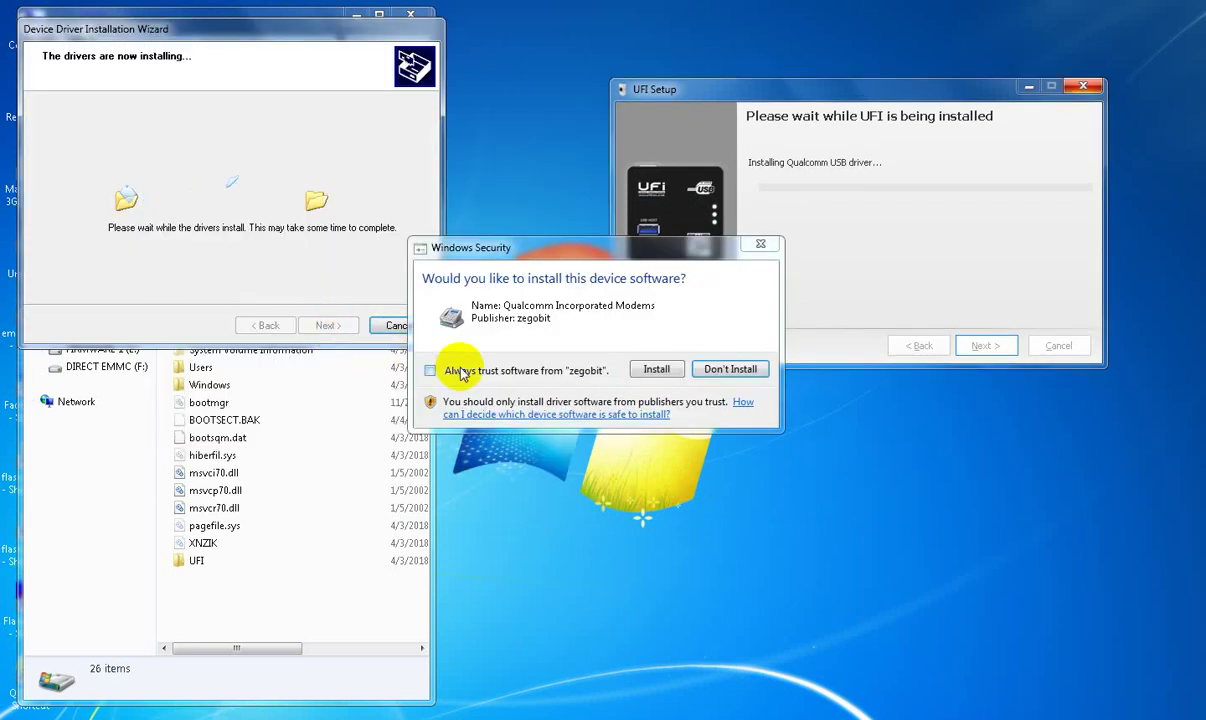
click(656, 369)
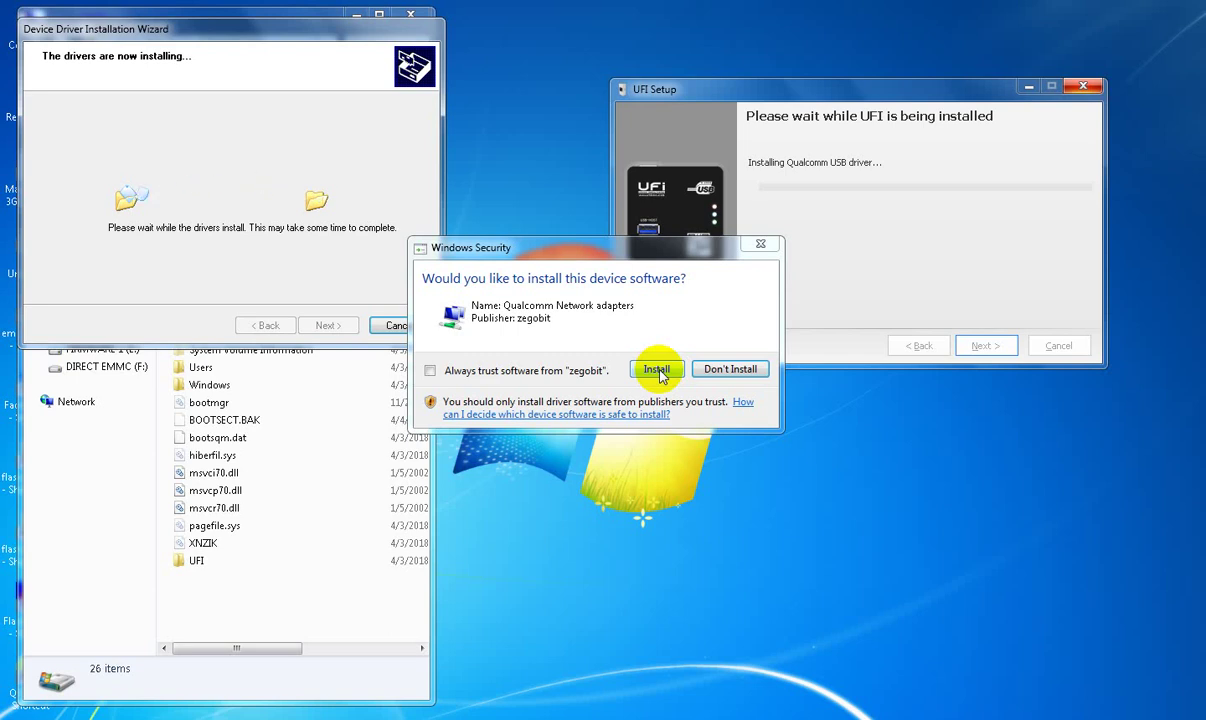
click(430, 371)
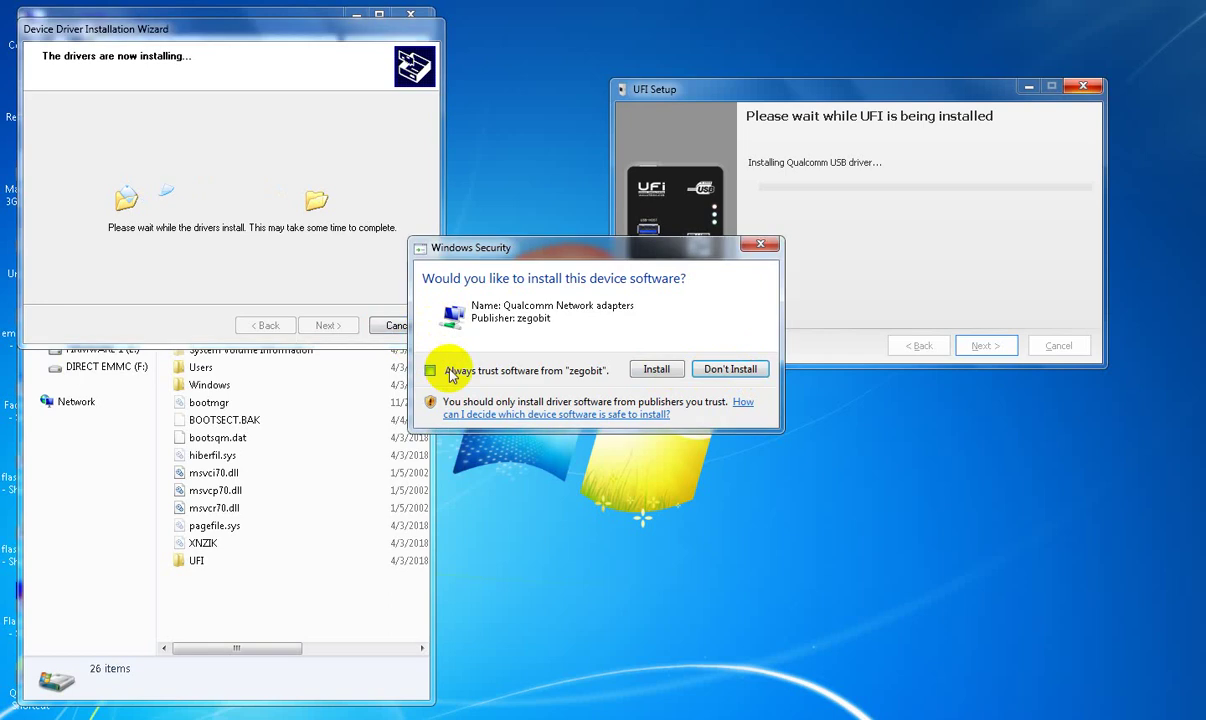
click(657, 370)
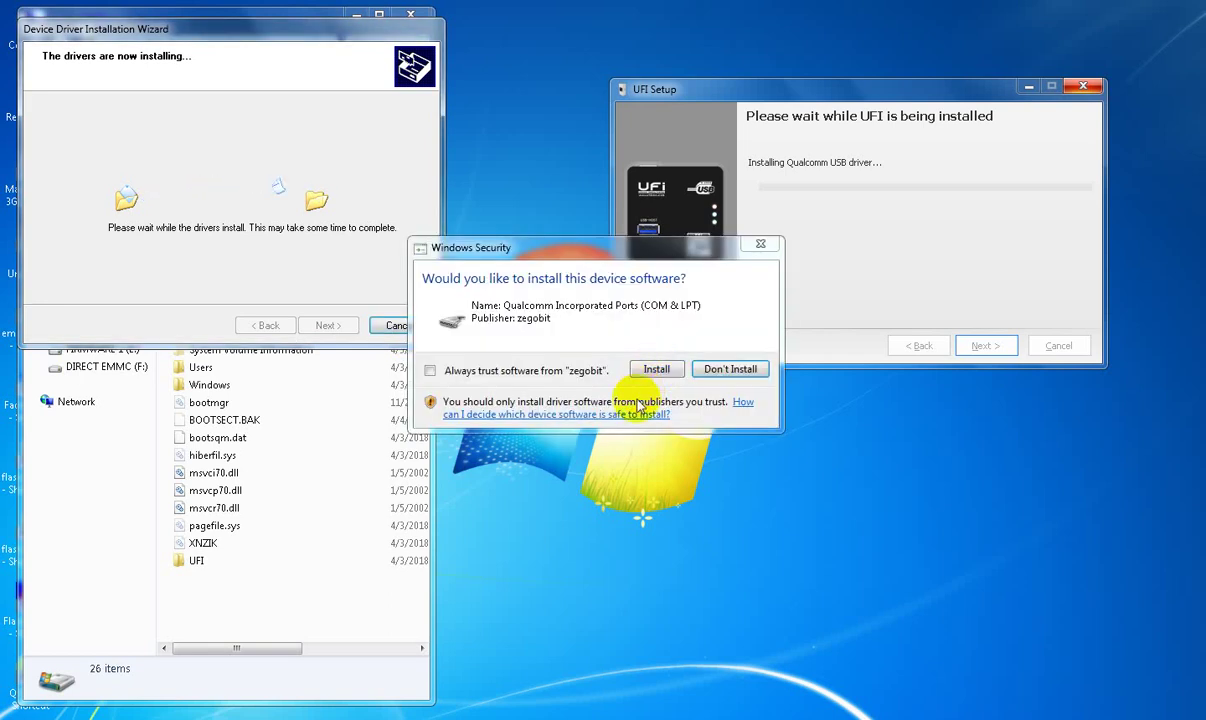
click(492, 372)
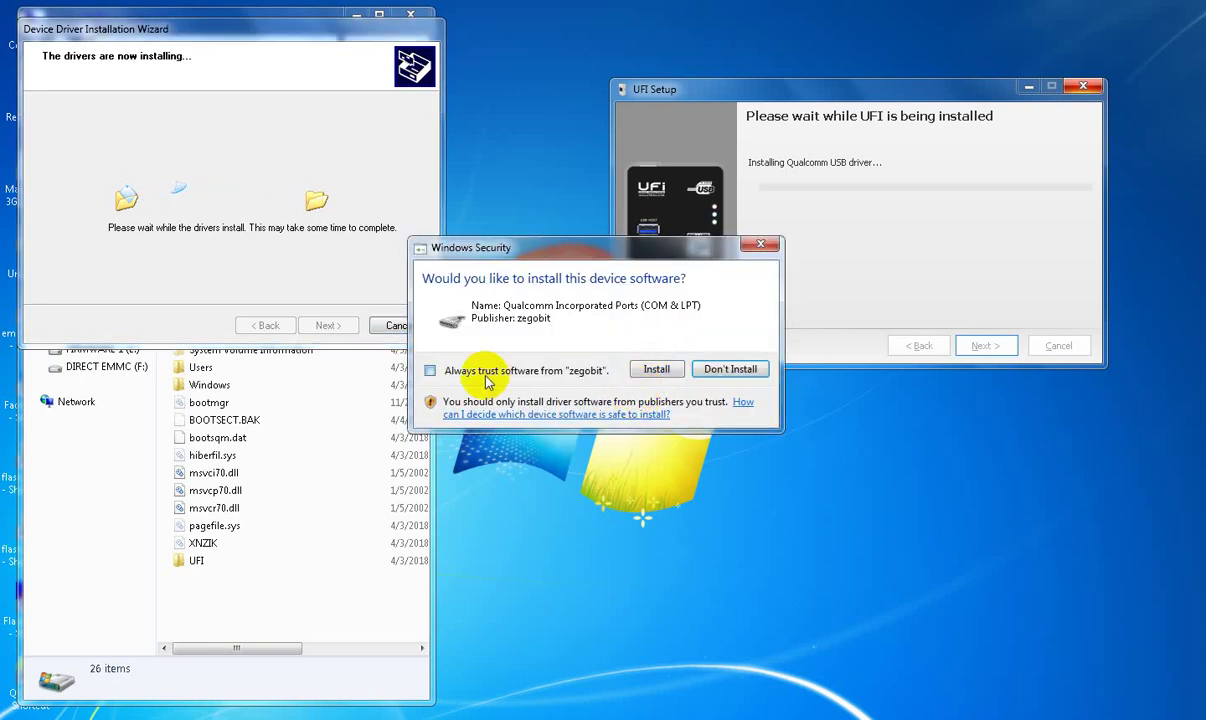
click(657, 370)
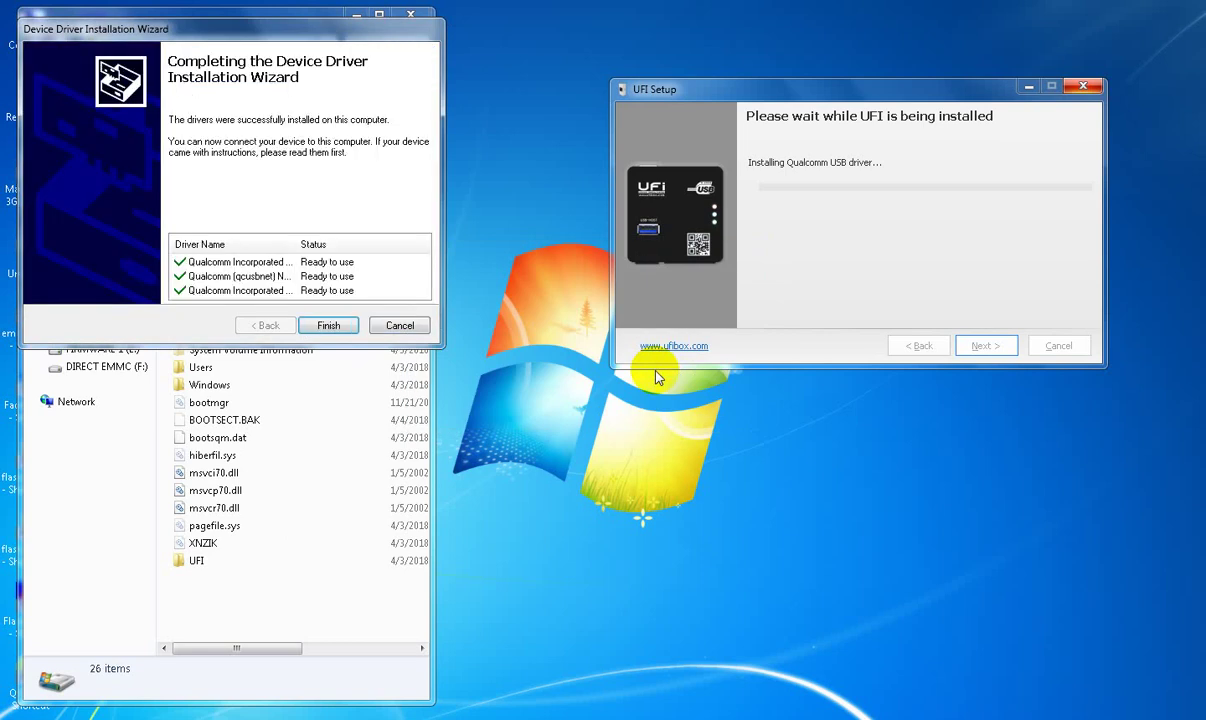
click(322, 326)
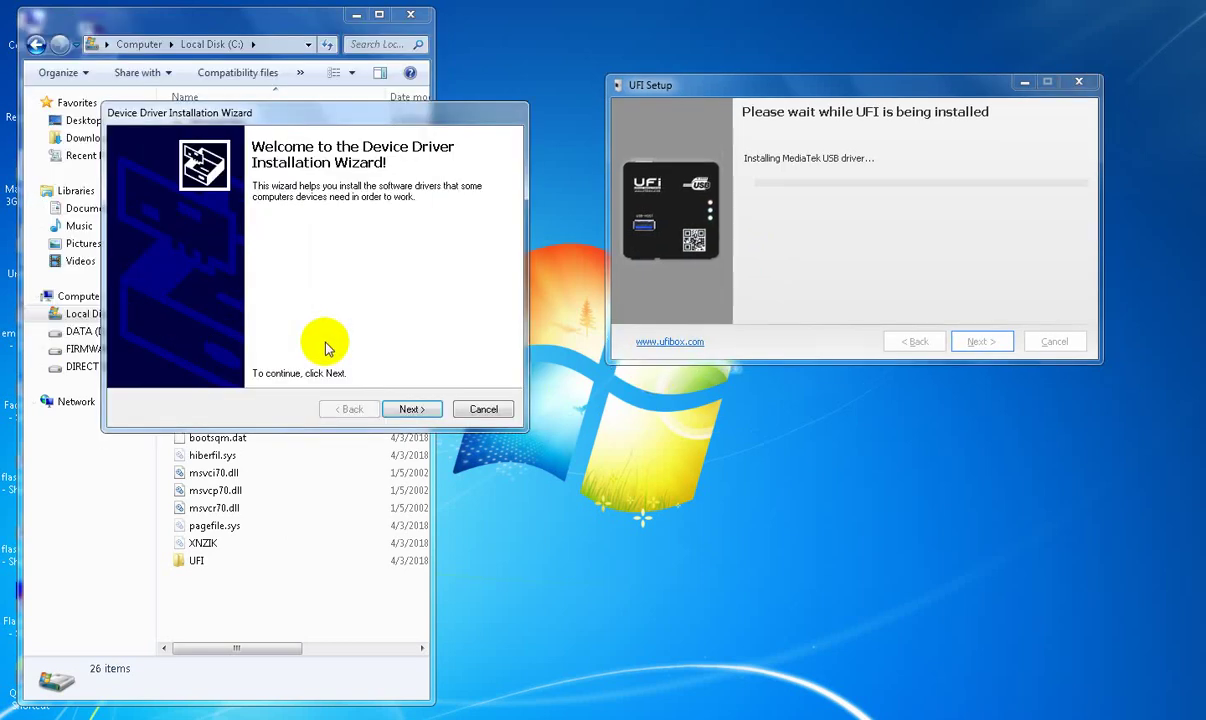
- Run the MediaTek USB driver wizard, install the unverified driver software anyway, and finish the wizard
click(405, 409)
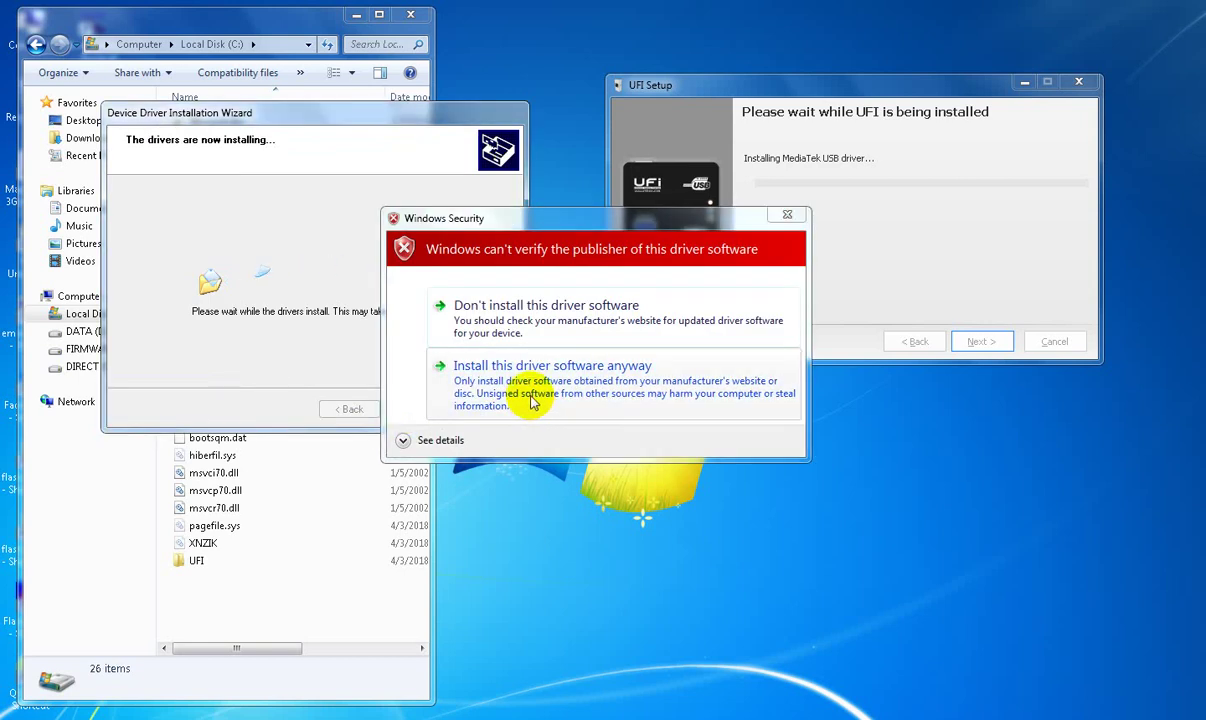
click(533, 398)
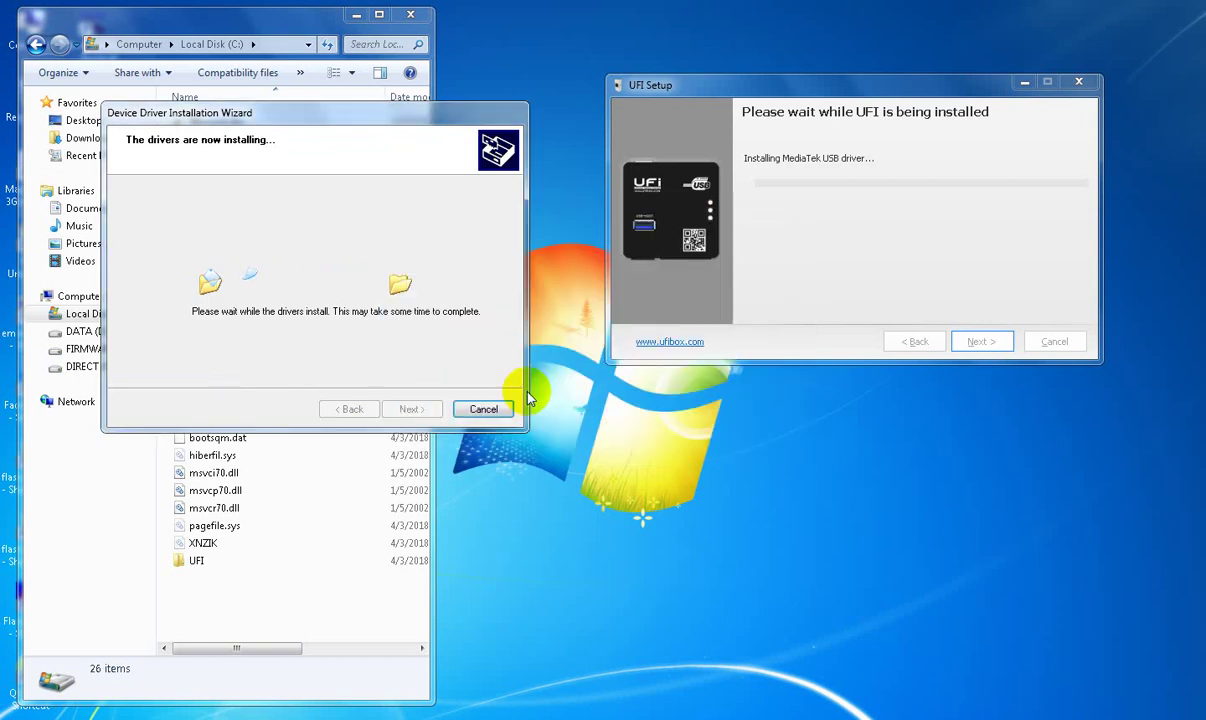
click(533, 398)
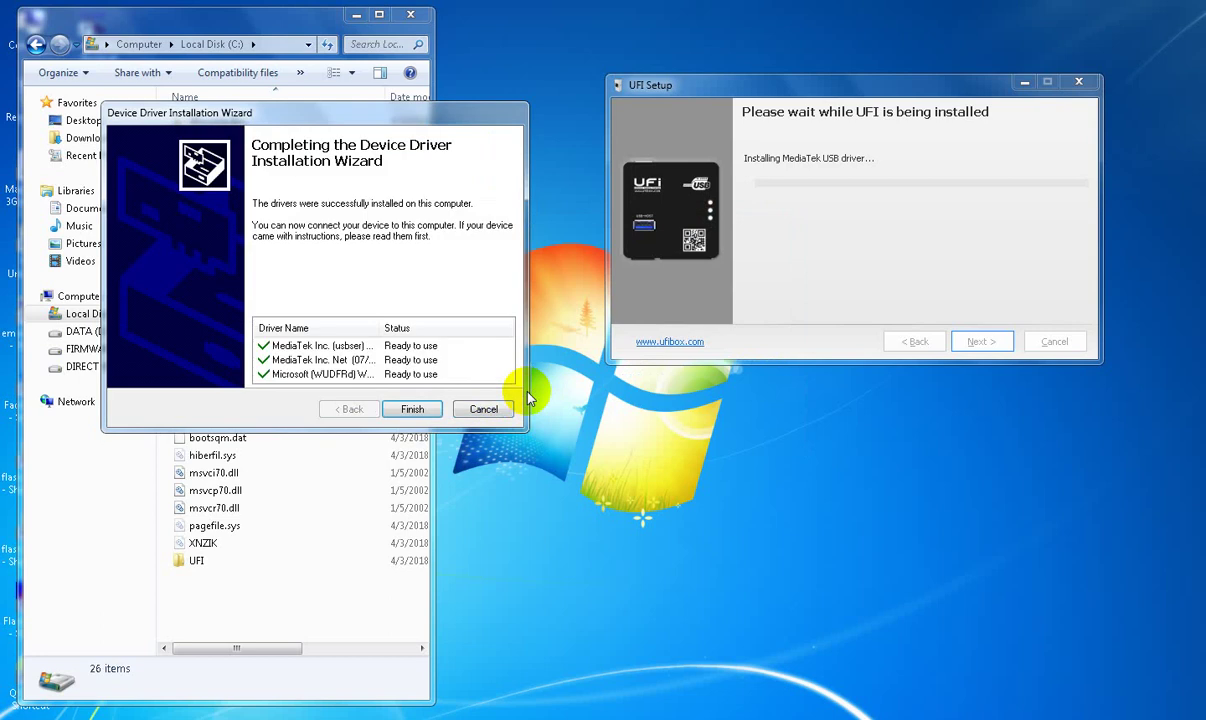
click(410, 410)
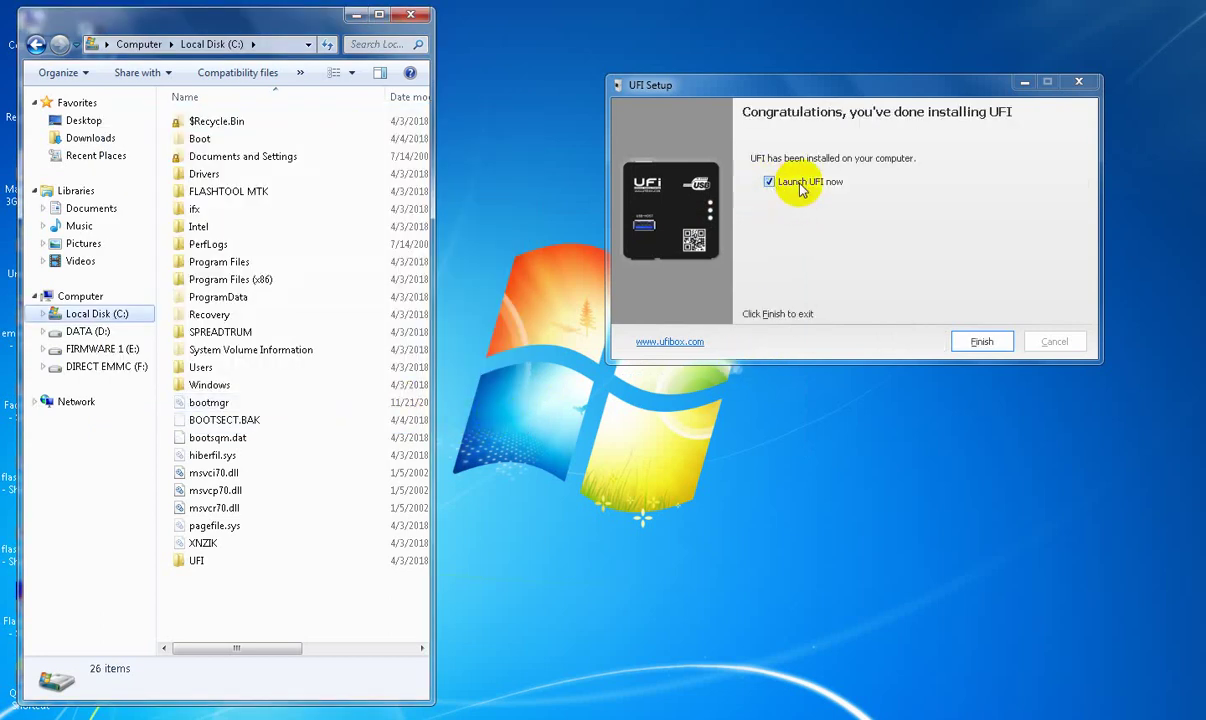
- Check the installed UFI folder on drive C, and finish UFI Setup without launching UFI, acknowledging the driver signature enforcement notice
double_click(200, 560)
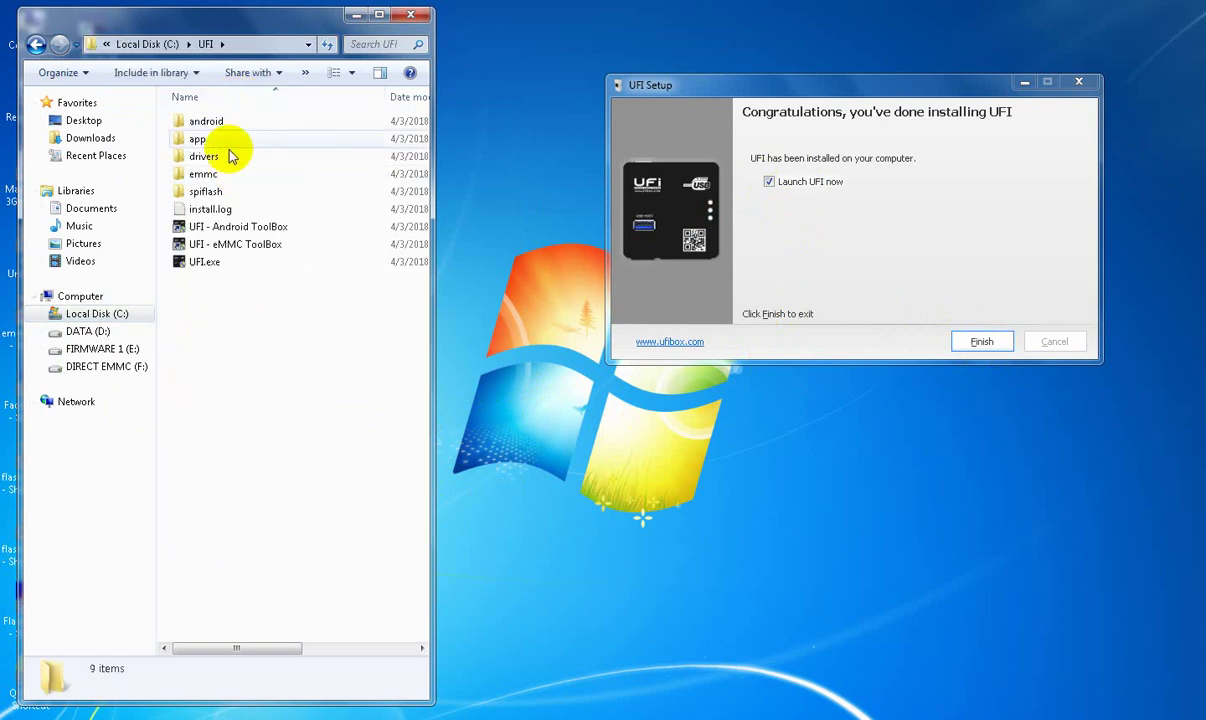
click(354, 16)
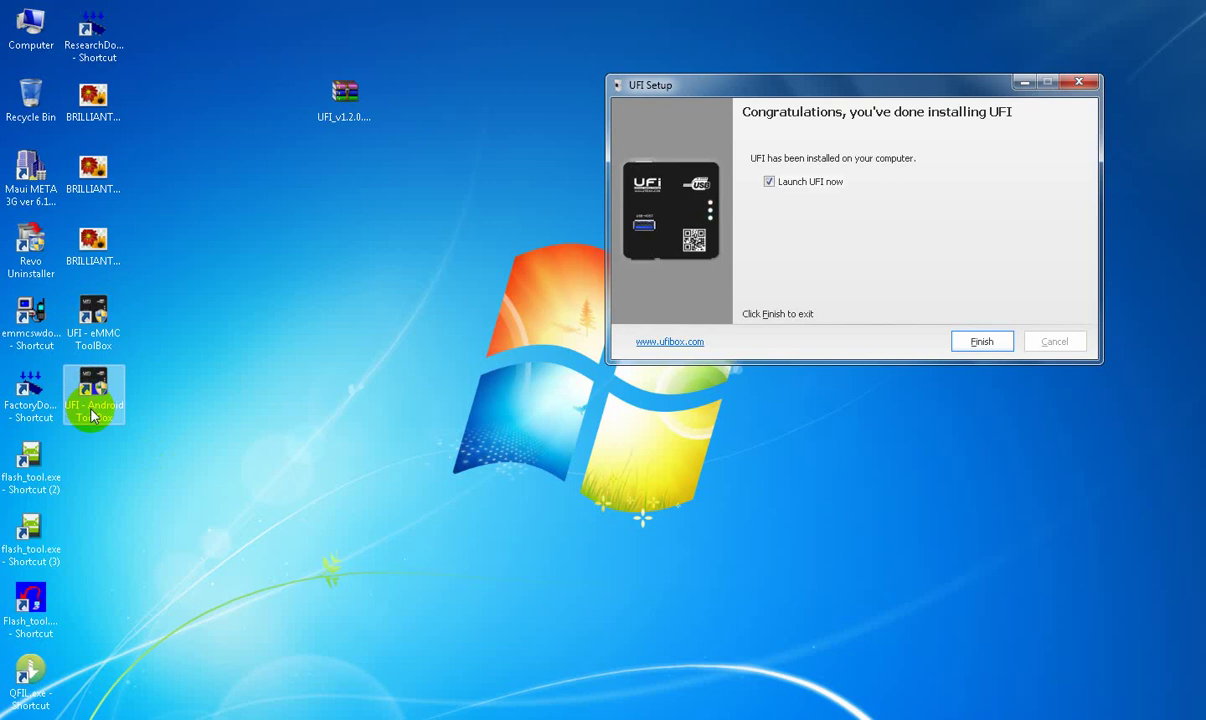
click(792, 183)
click(998, 345)
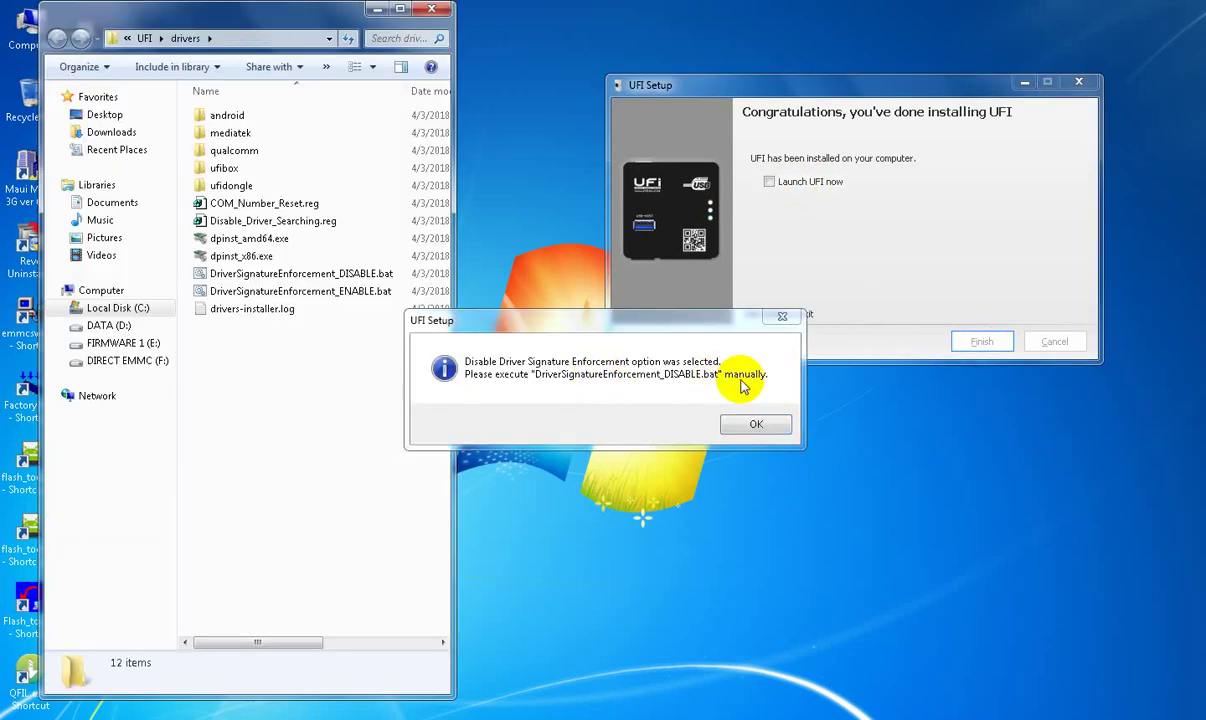
click(757, 425)
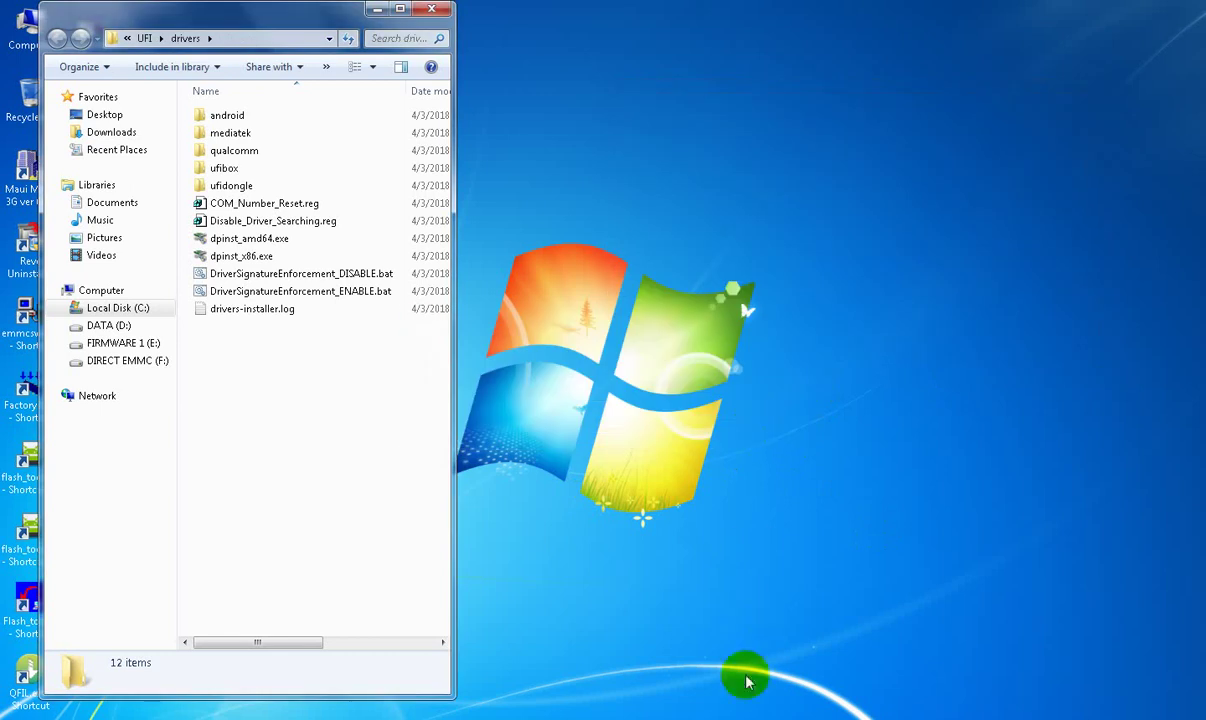